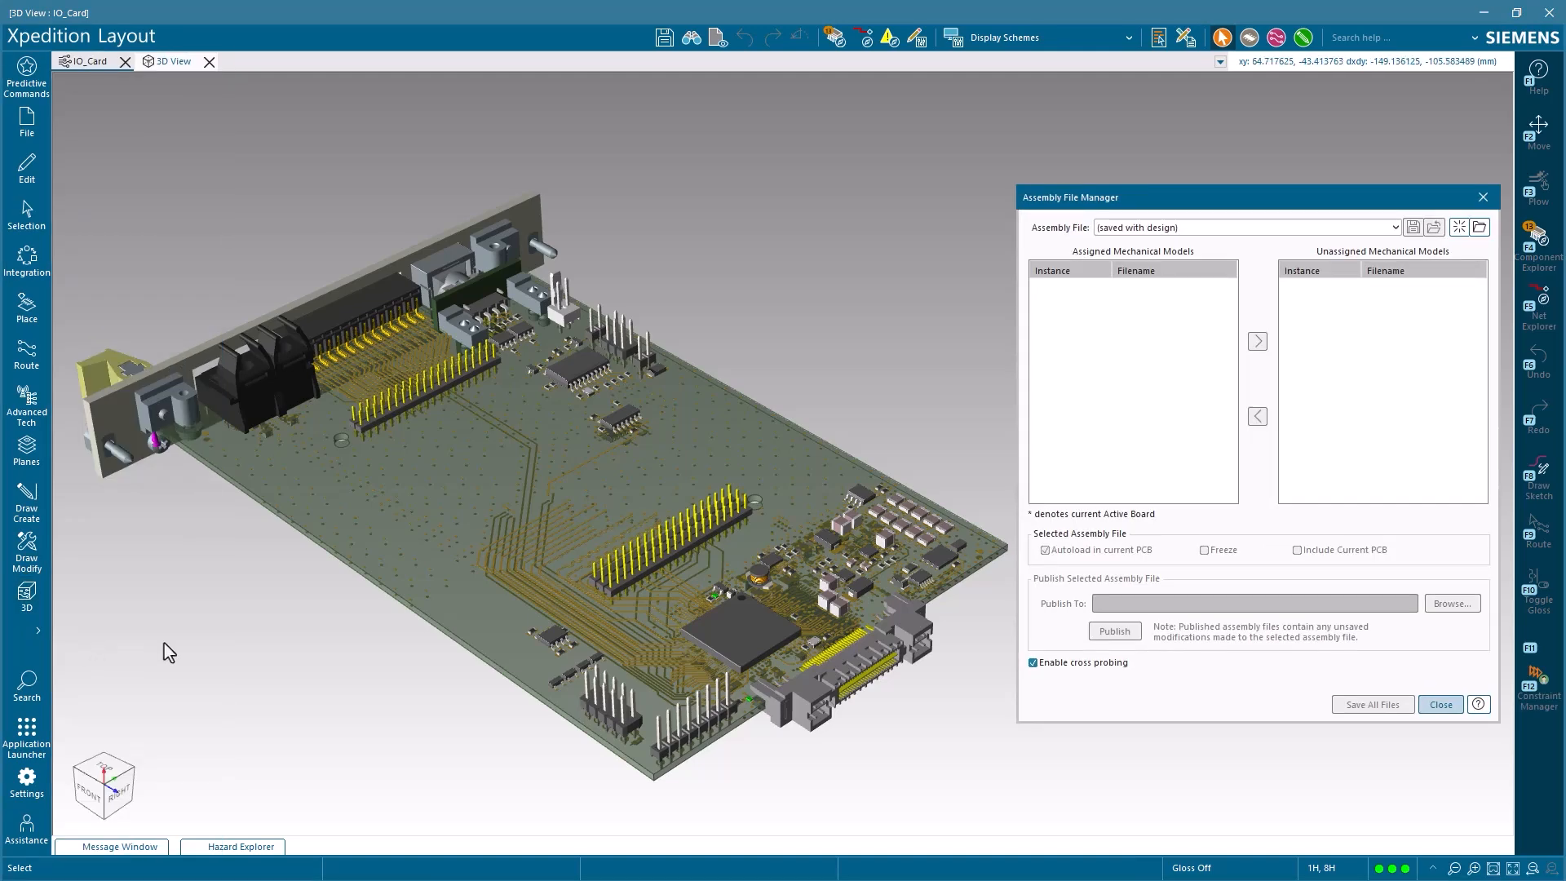
Step: Assign the assembly file EBSD_Assembly_File_EL100_Start.assy to the IO_Card design and close the Assembly File Manager
click(1142, 228)
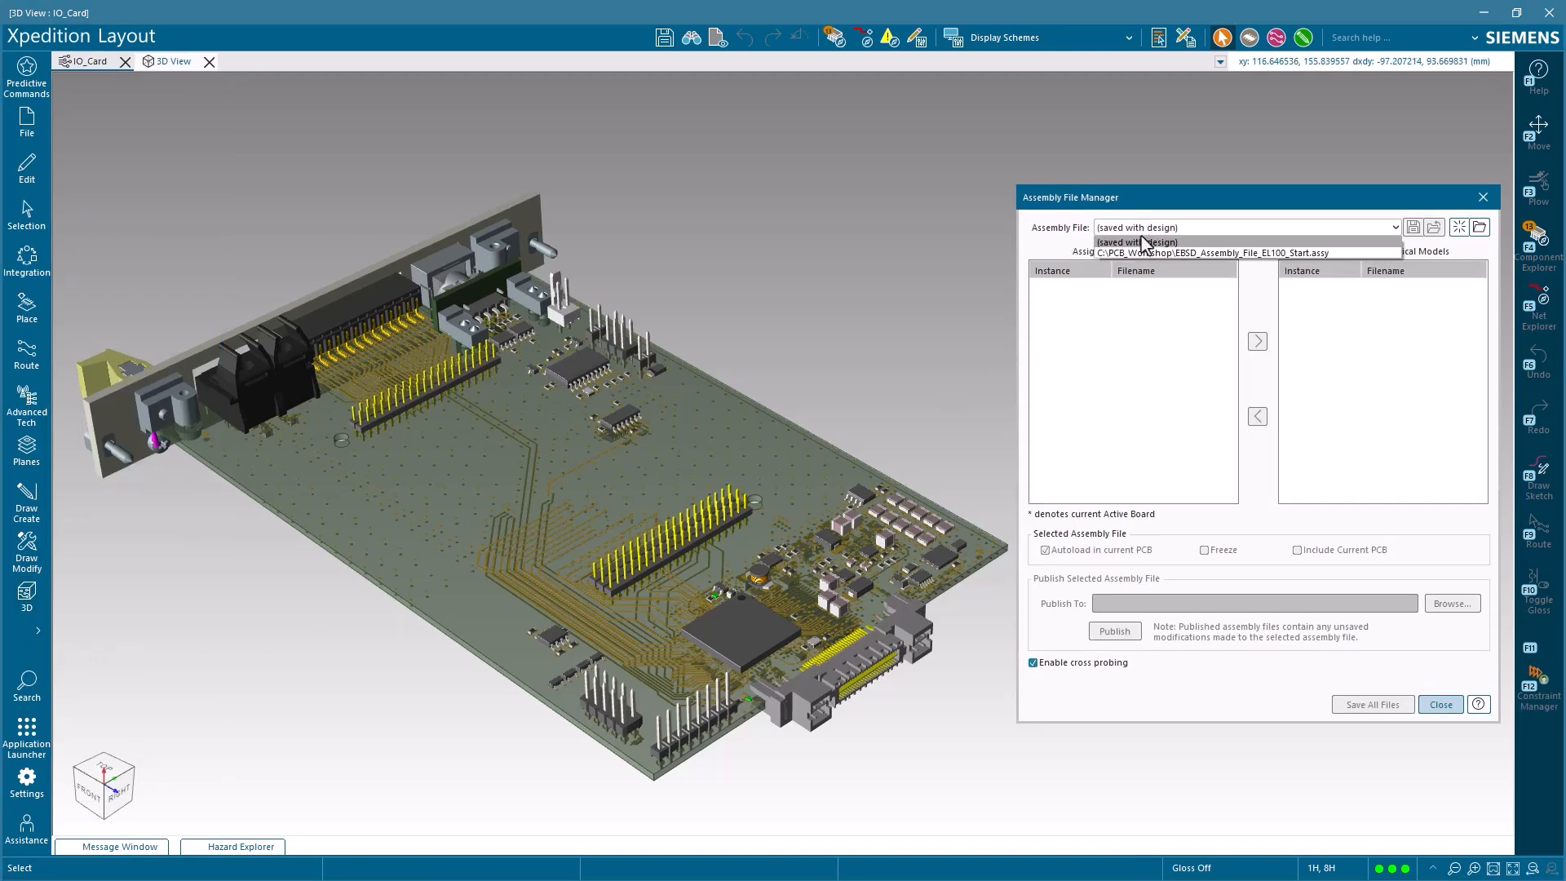
click(1153, 254)
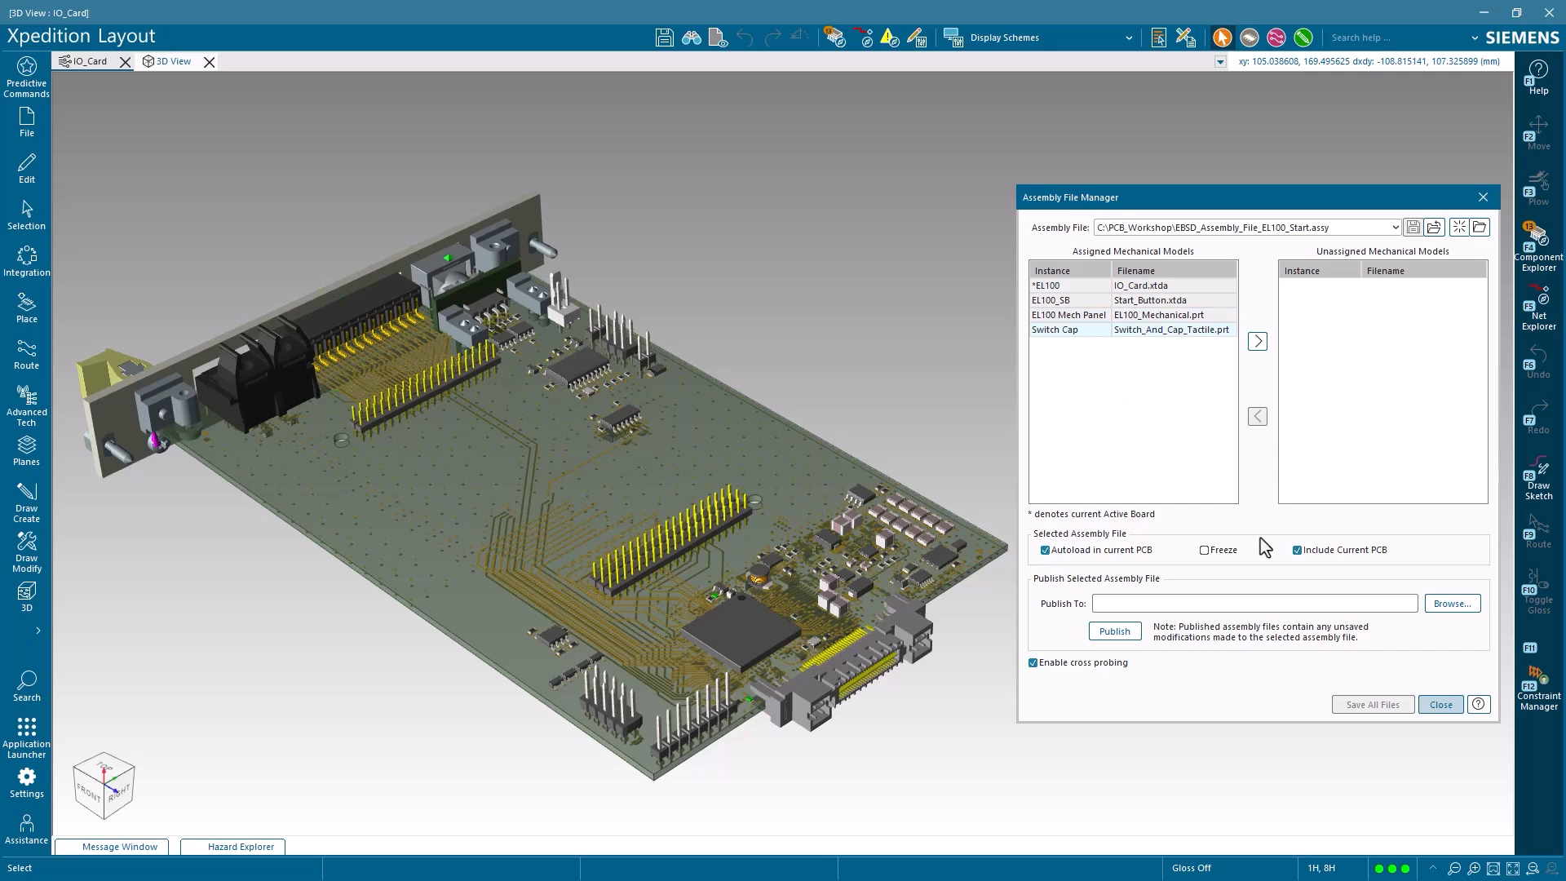
click(1435, 706)
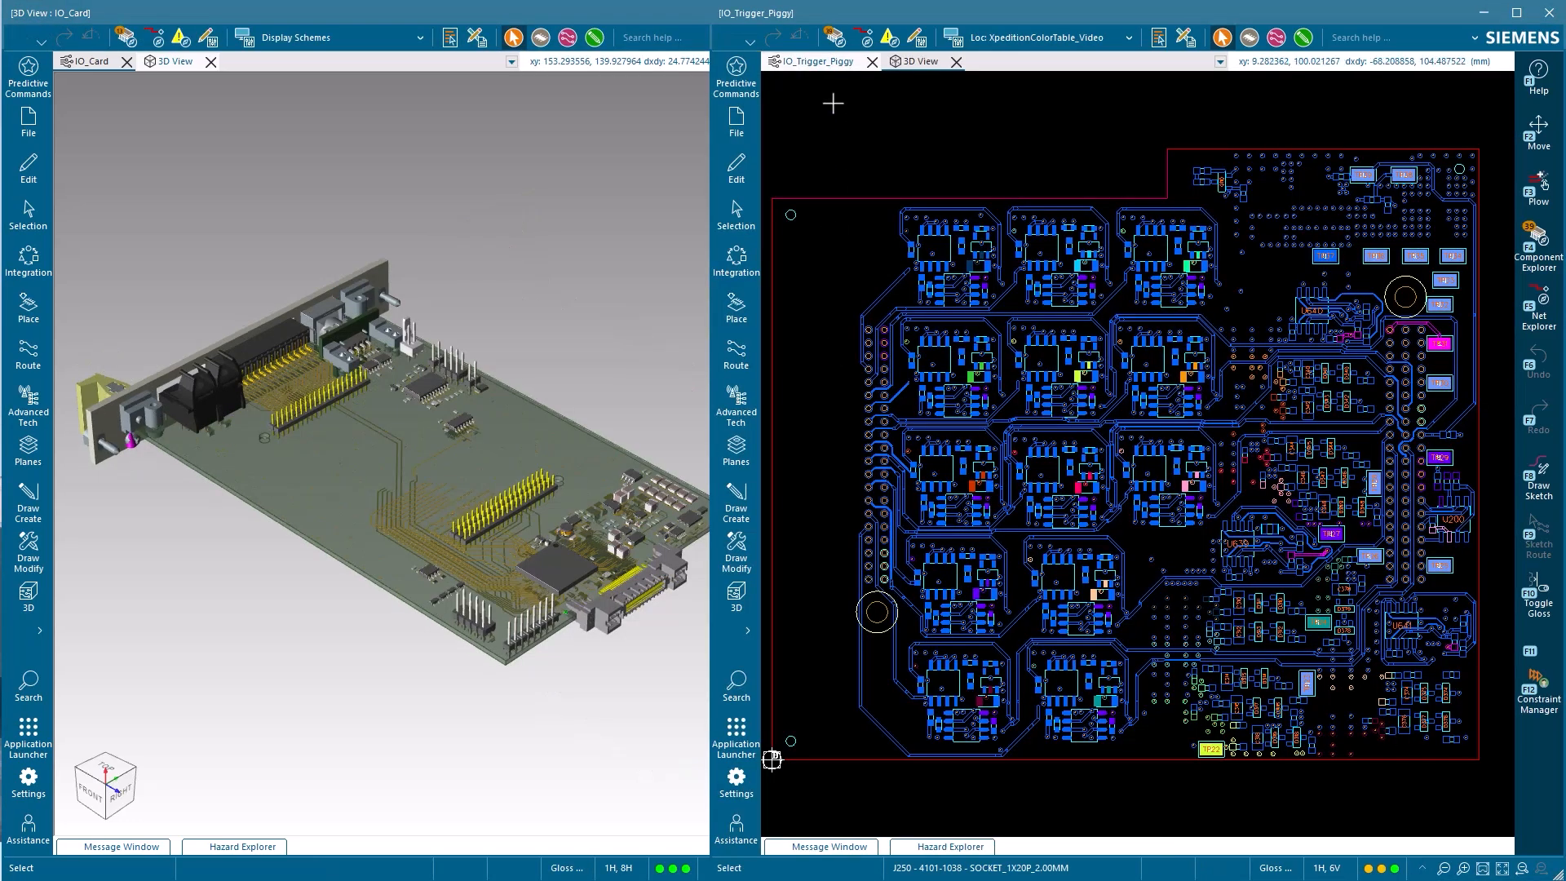
Step: From the 3D view of IO_Trigger_Piggy, import the assembly file EBSD_Assembly_File_EL100_Start.assy through the Assembly File Manager
click(918, 62)
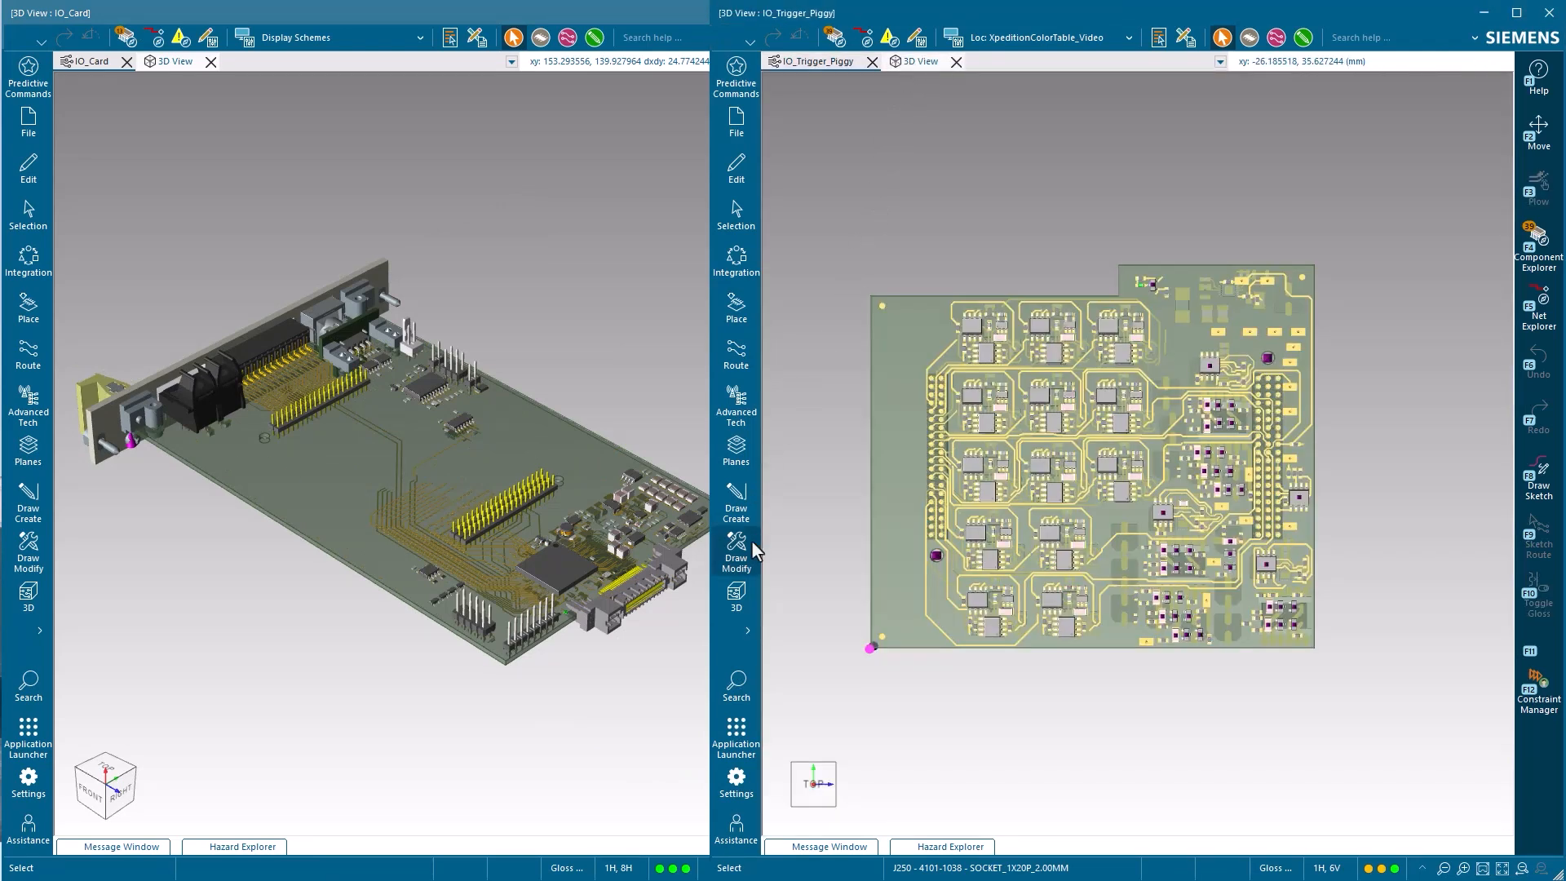
click(735, 595)
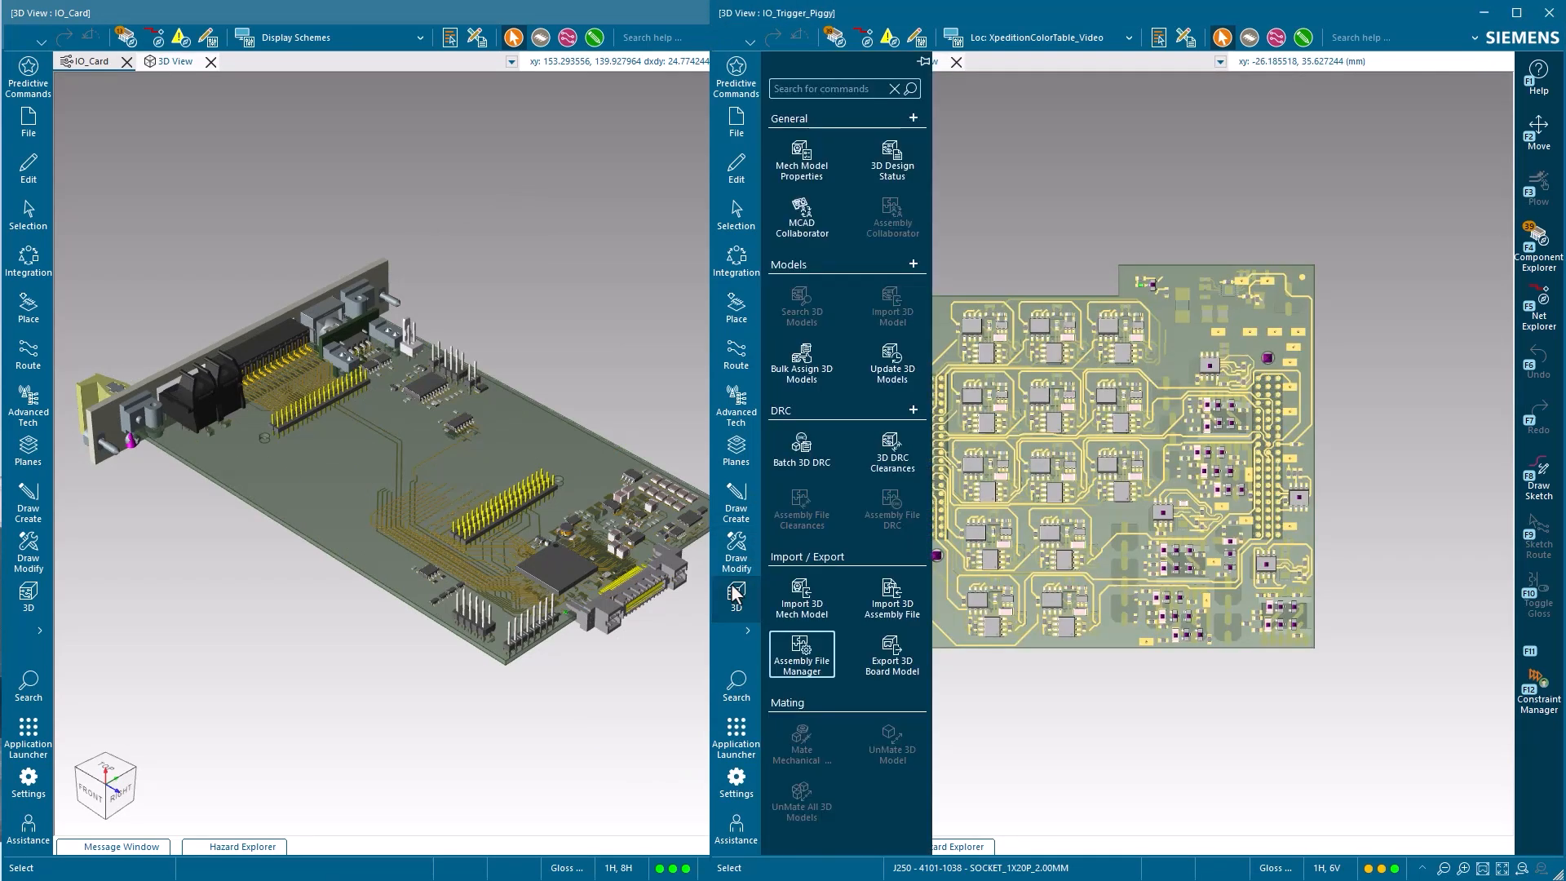
click(800, 655)
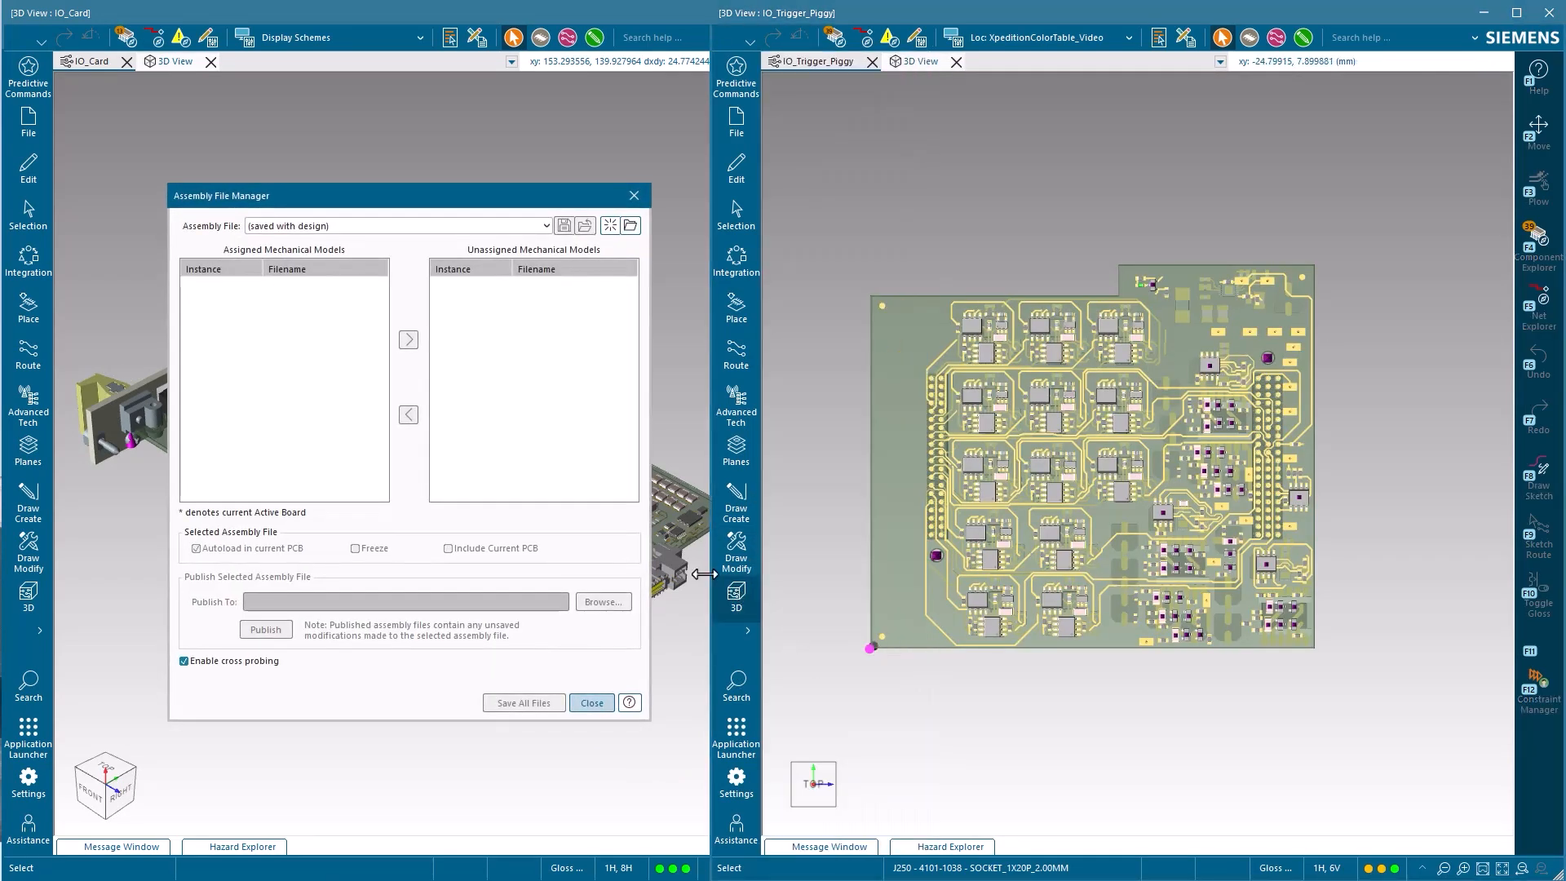
click(631, 225)
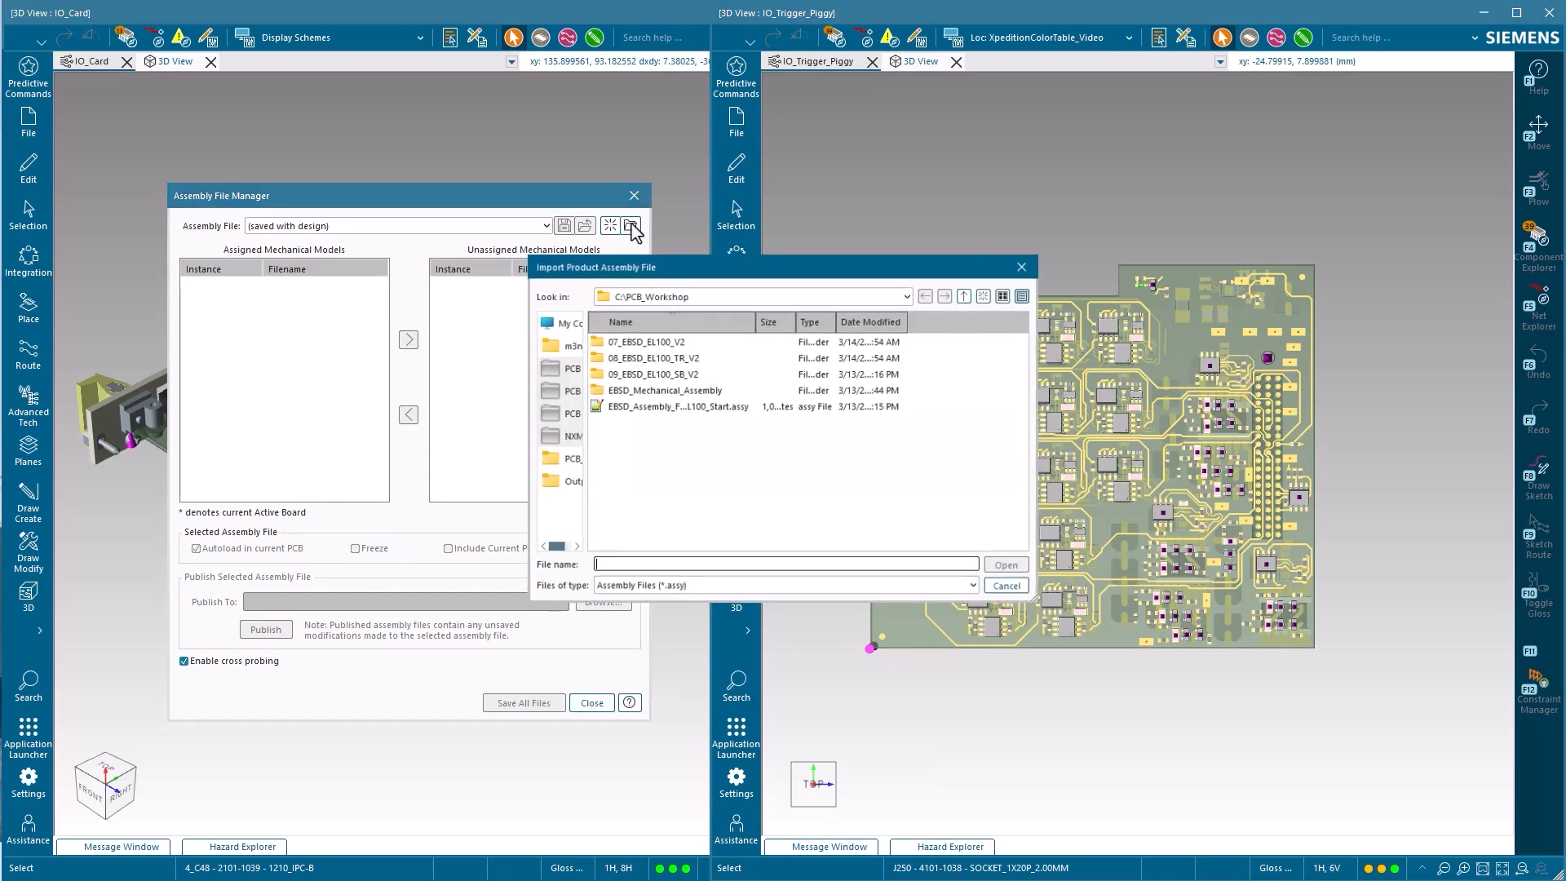
double_click(654, 407)
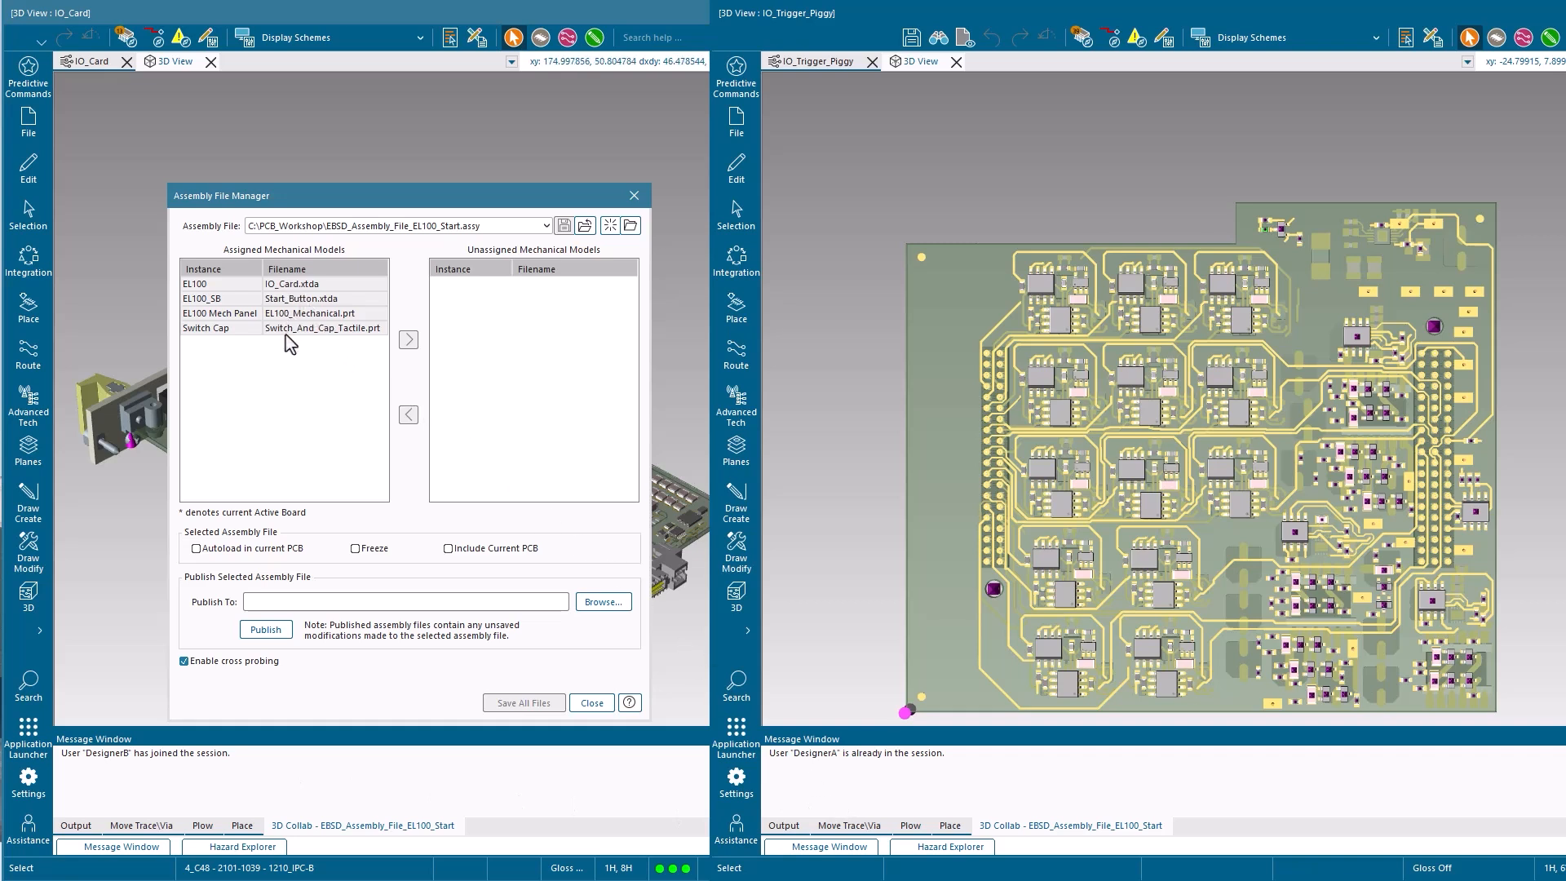
Step: Enable autoload and inclusion of the current PCB for the assembly file, save all files and close the manager
click(231, 549)
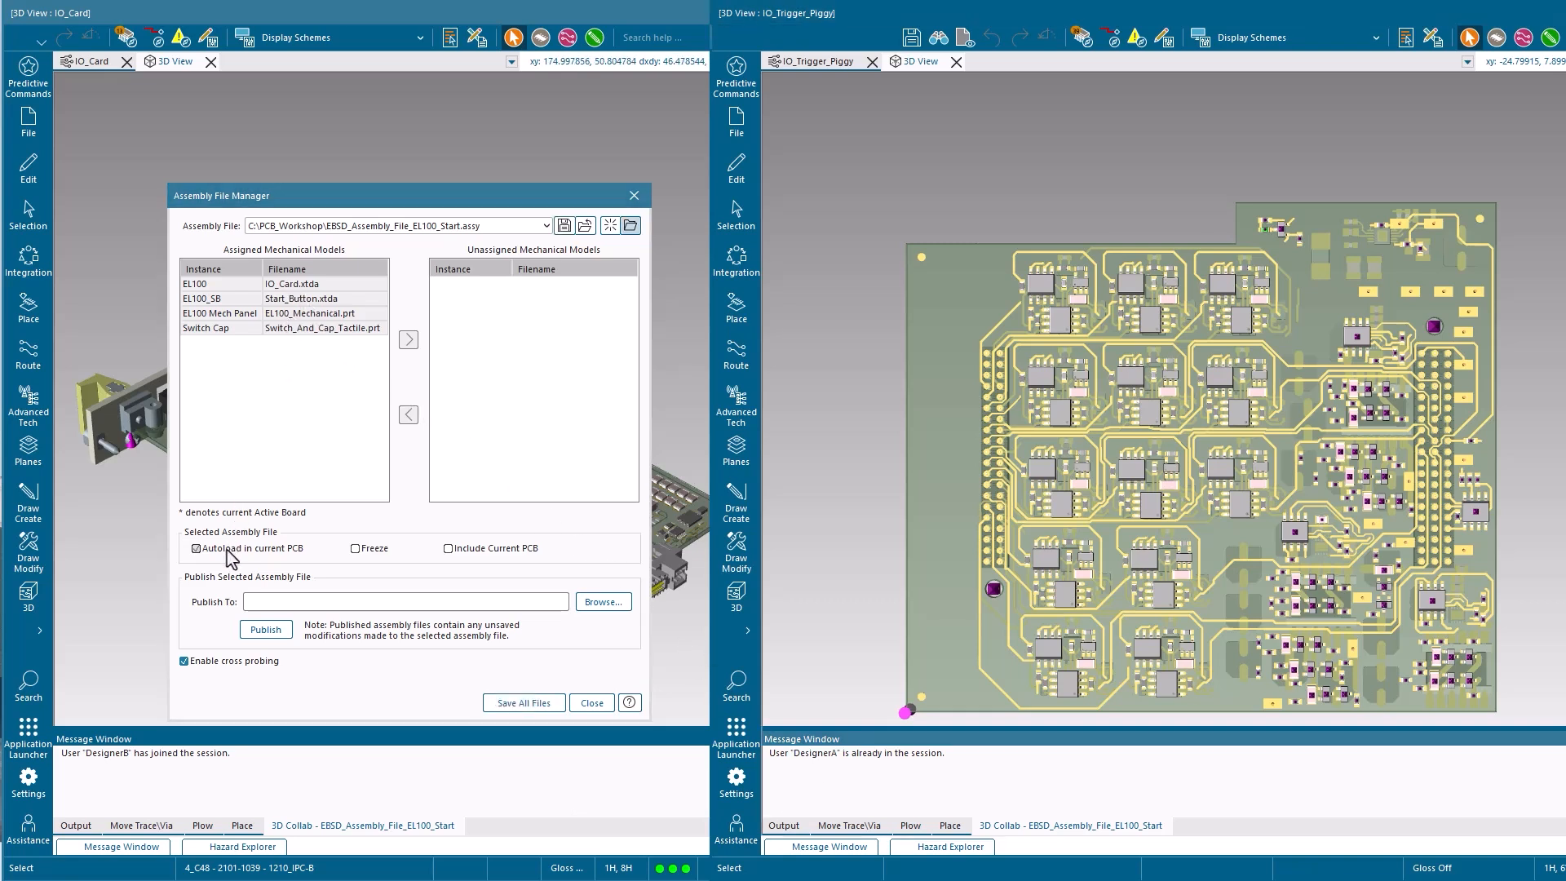
click(449, 549)
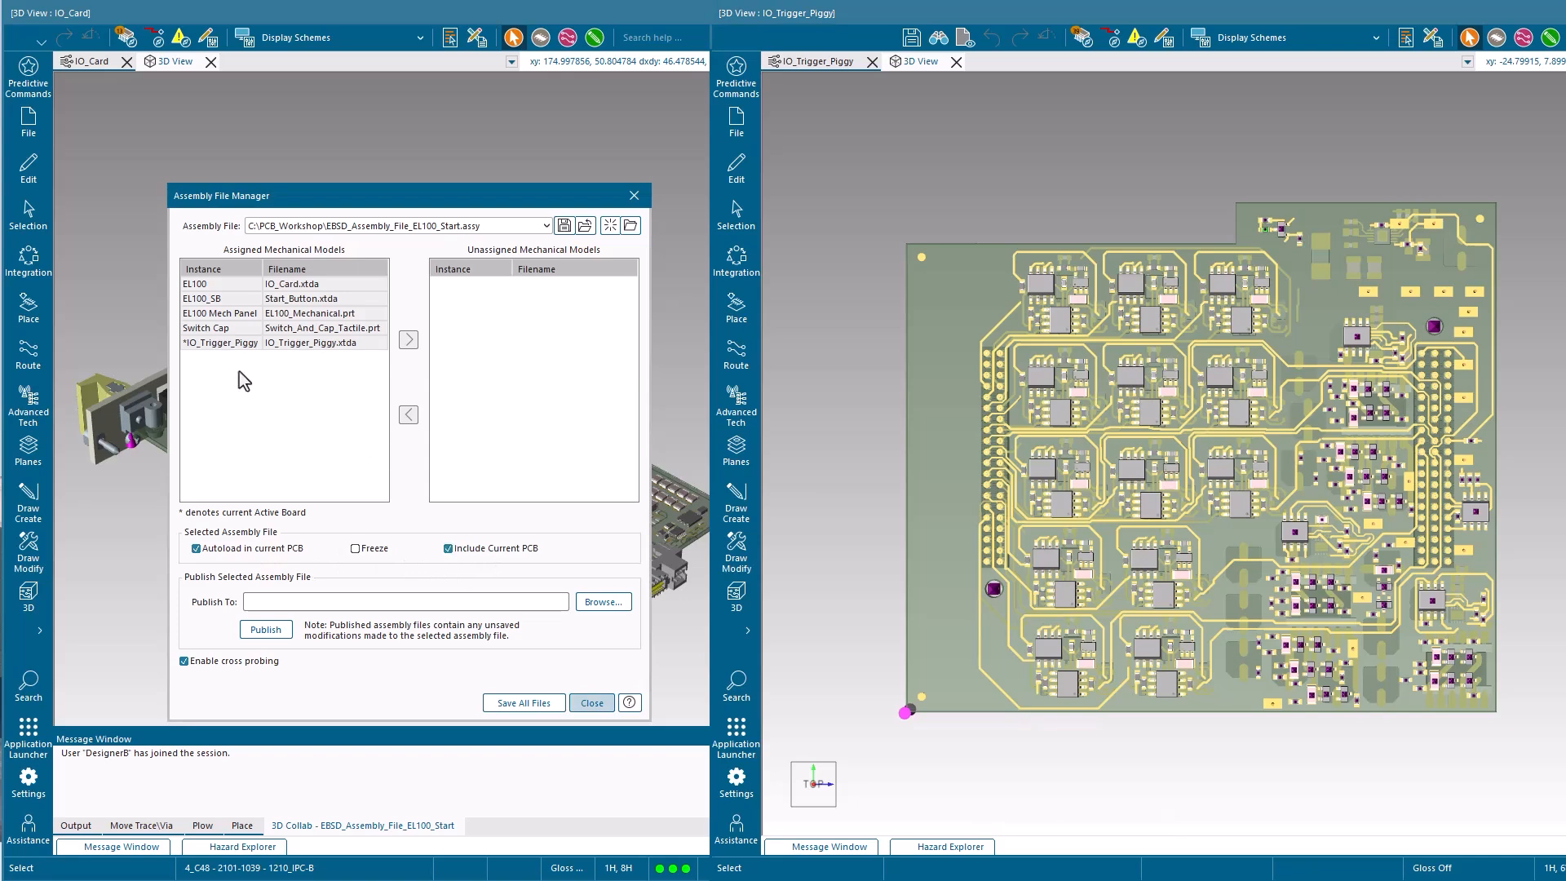
click(497, 705)
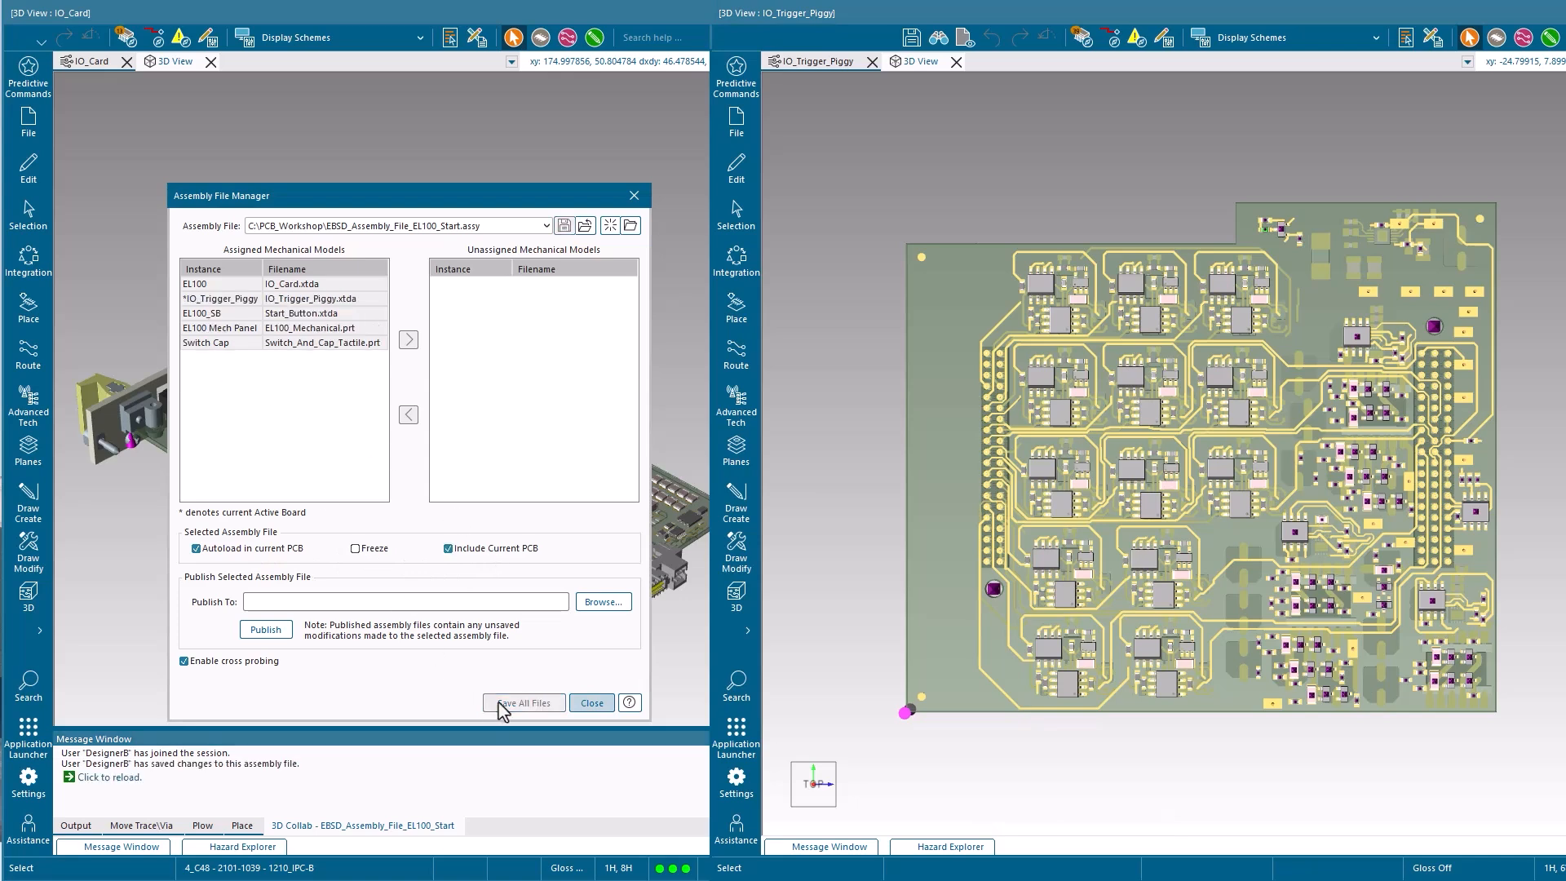
click(592, 702)
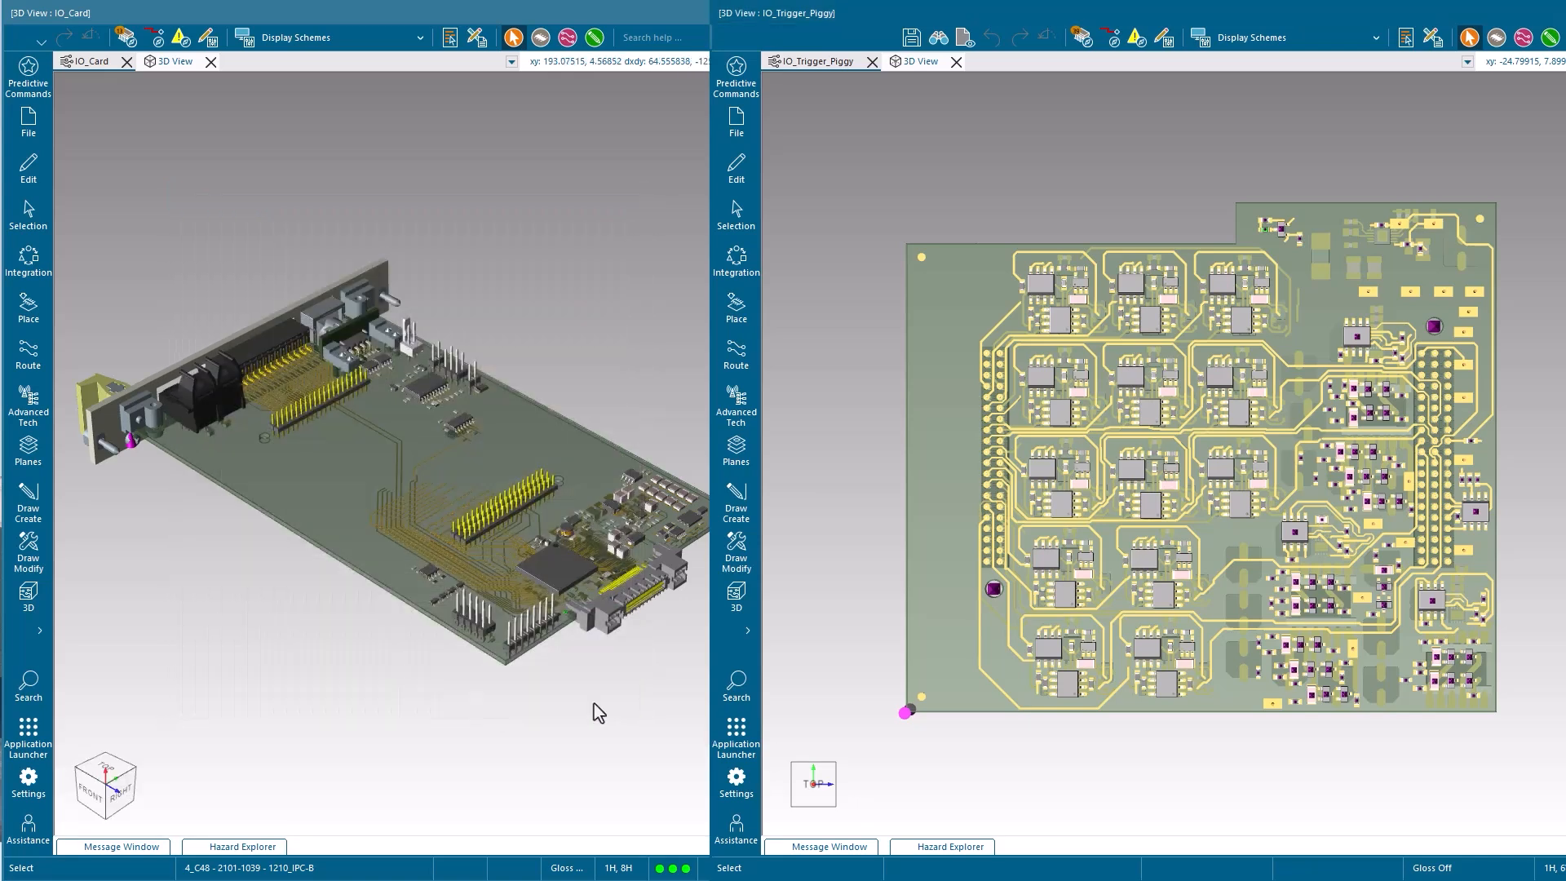
Step: Reload the changed assembly file in the IO_Card session and check the mechanical model properties of the IO_Trigger_Piggy board
click(144, 846)
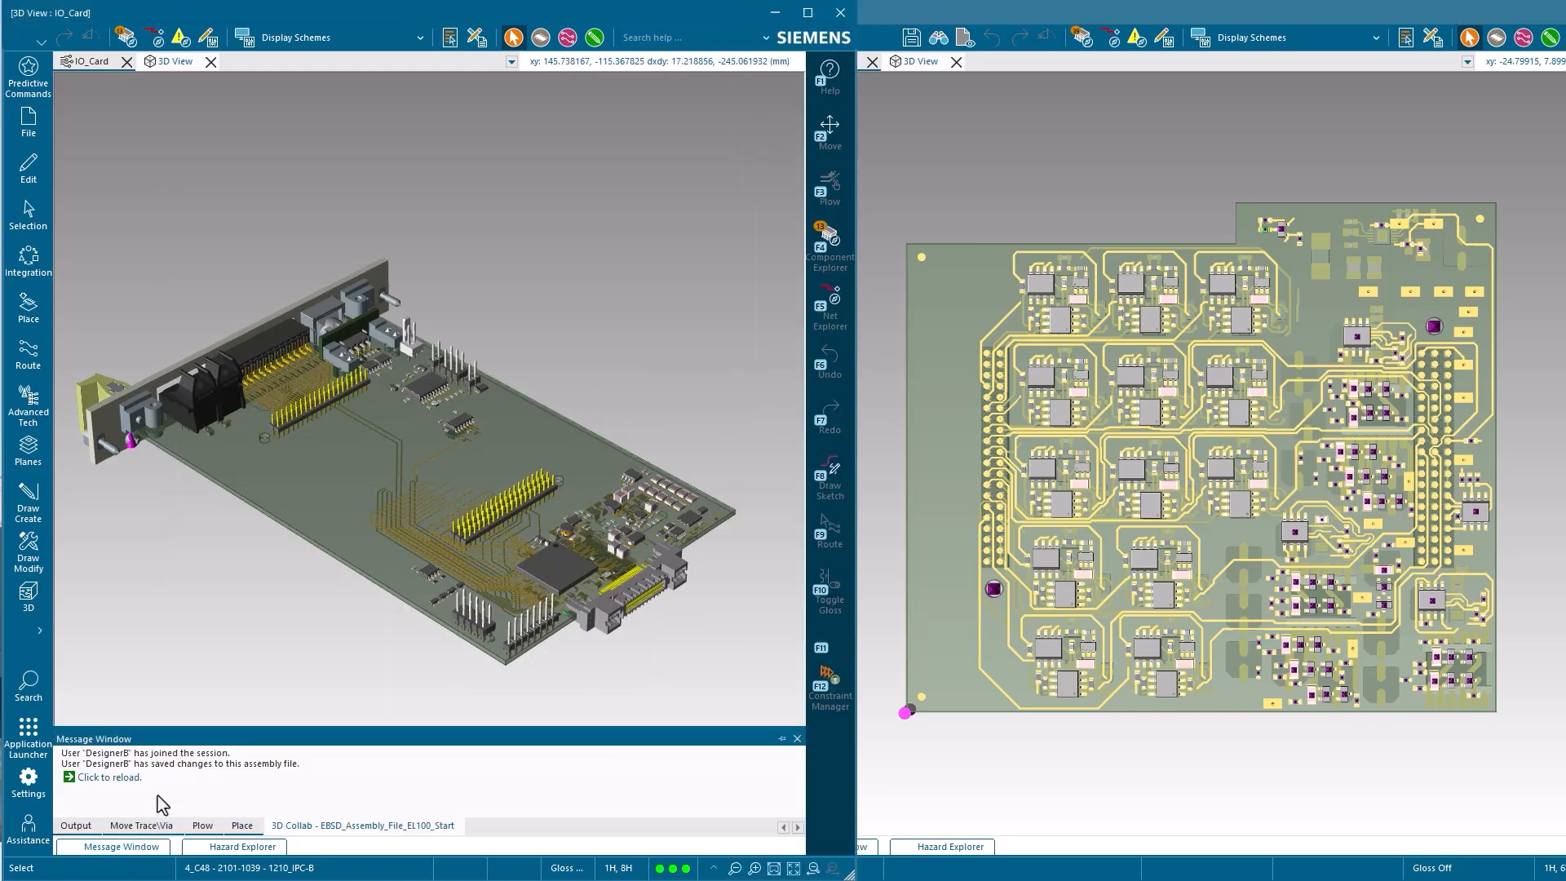
click(125, 777)
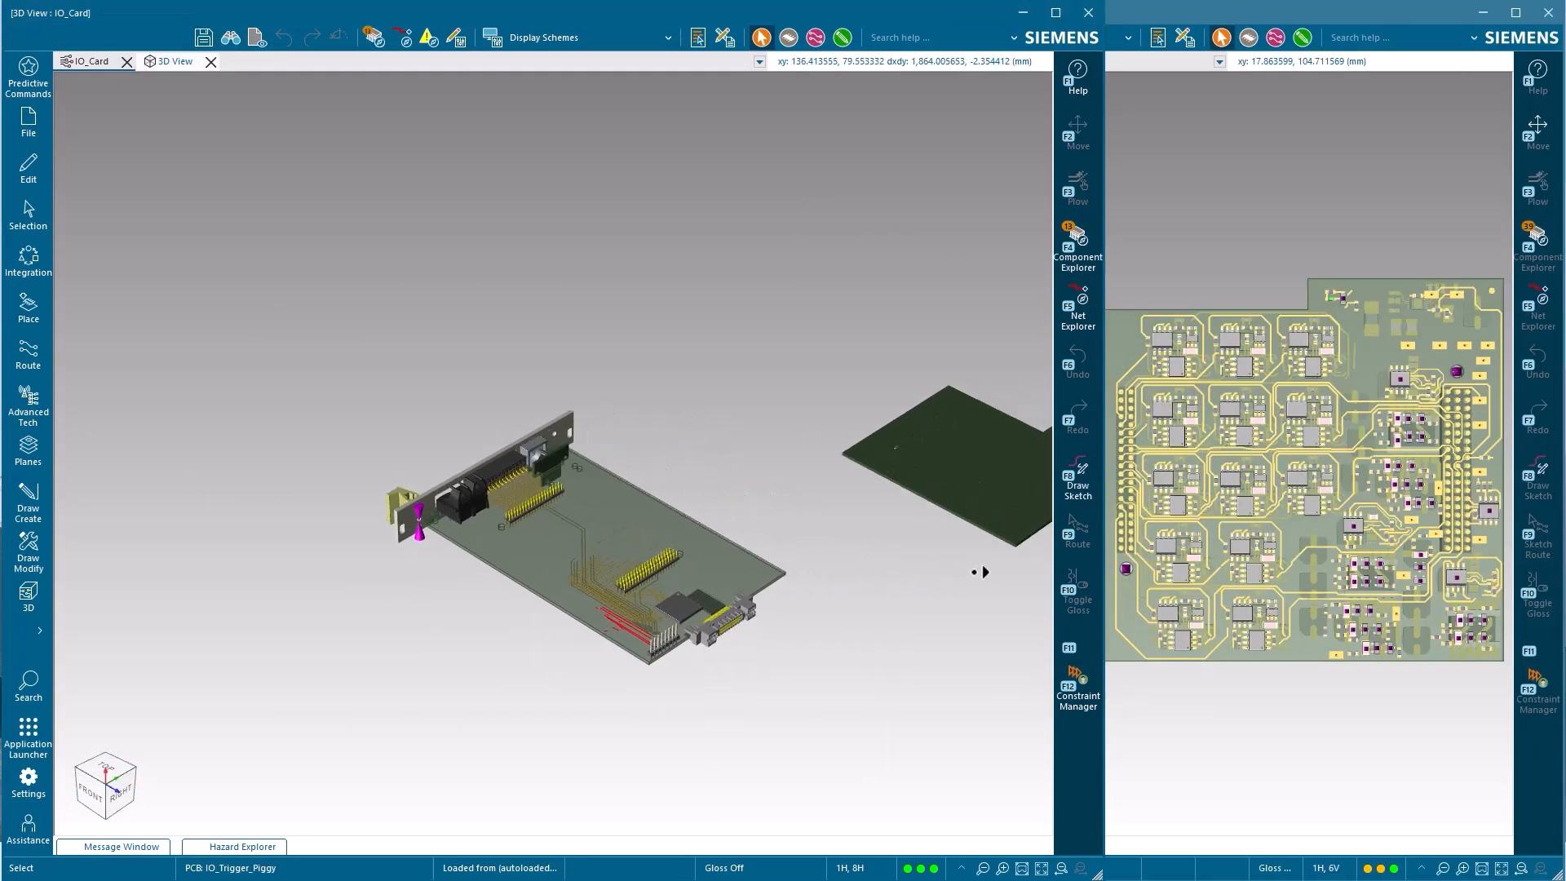
double_click(922, 493)
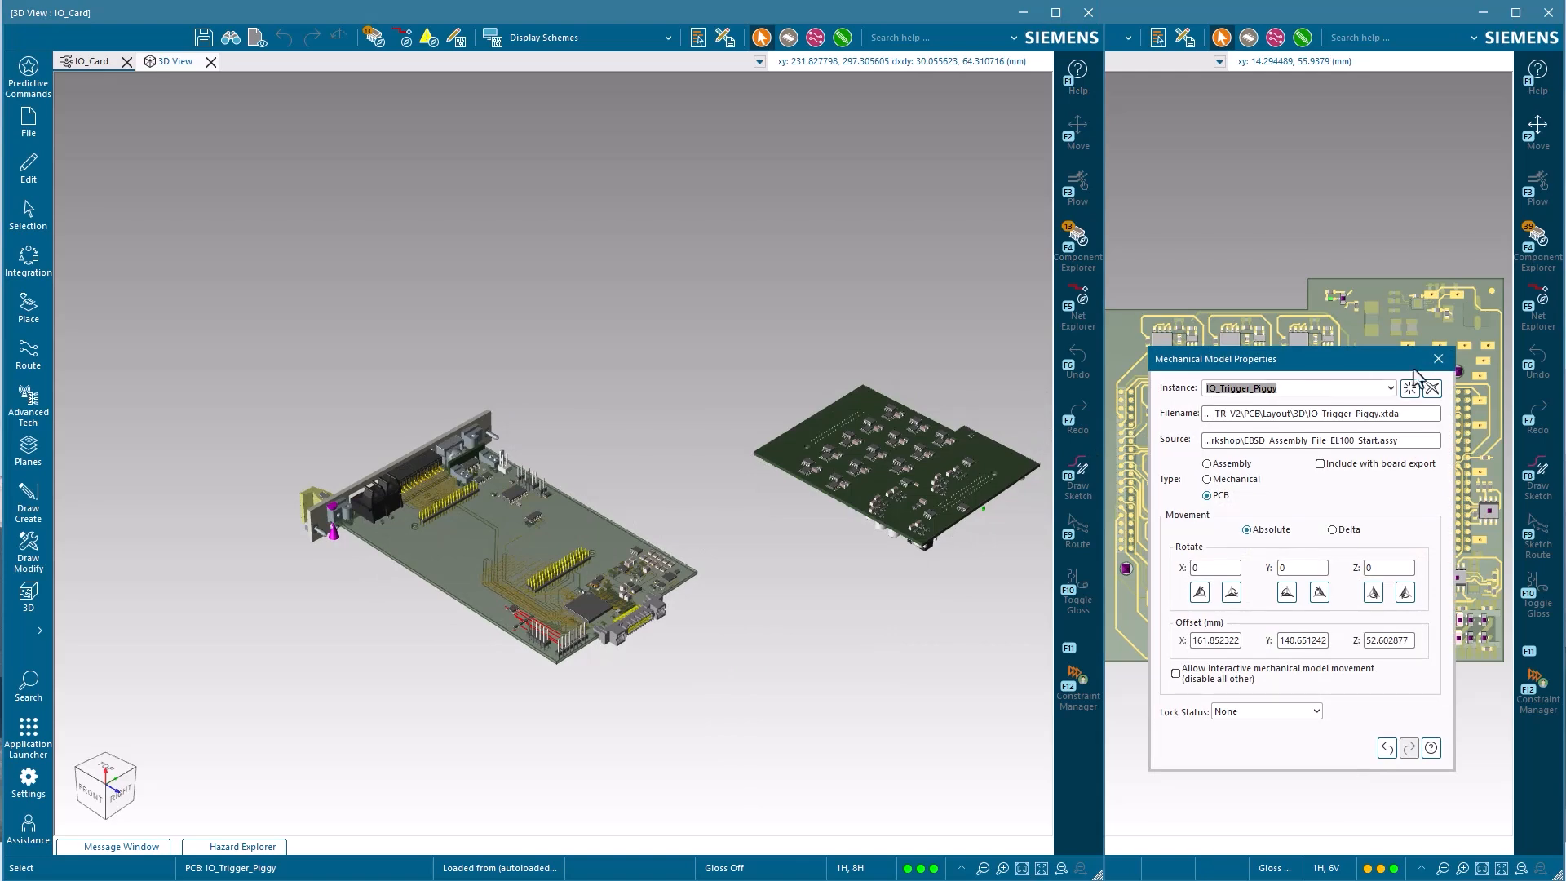
click(1438, 359)
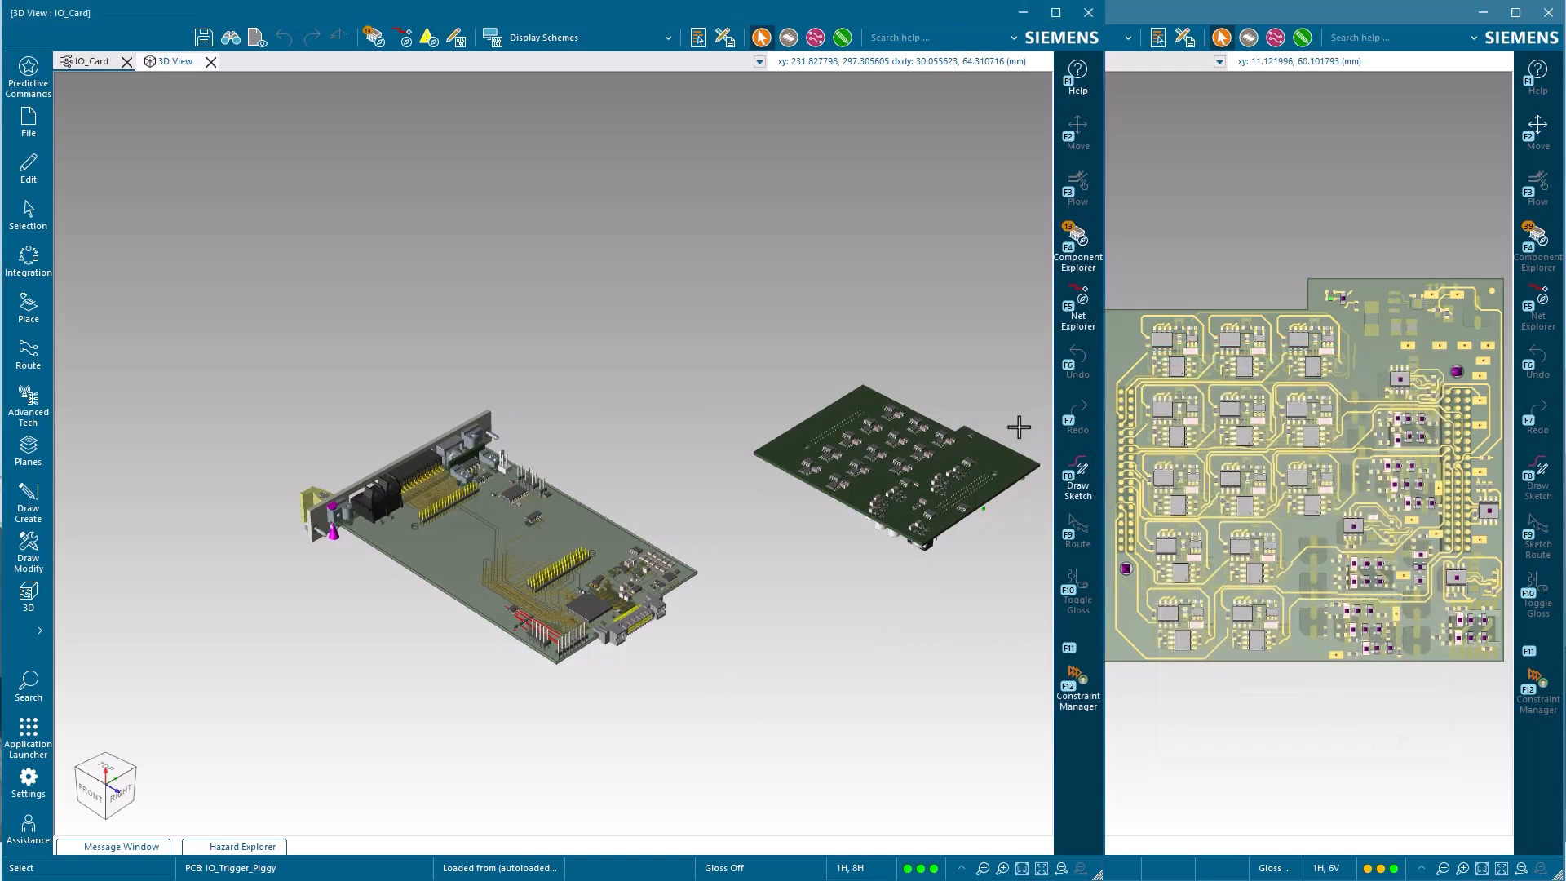
Step: Map PCB connector P220 (20 pins) to connector J220 (20 pins) of the IO_Trigger_Piggy board
right_click(873, 451)
click(921, 705)
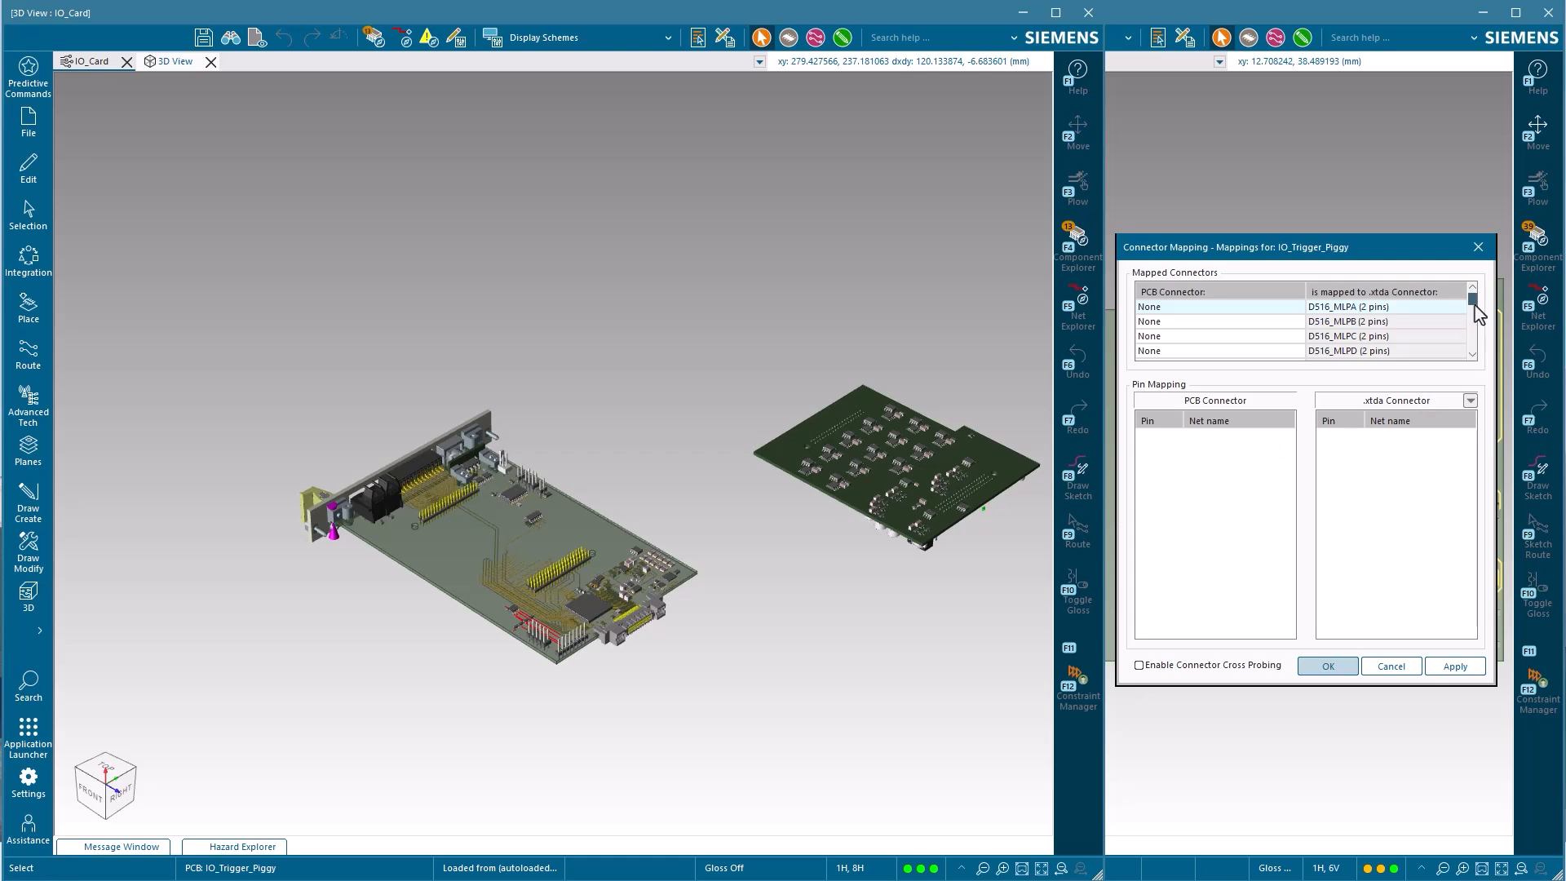
drag(1477, 313, 1476, 351)
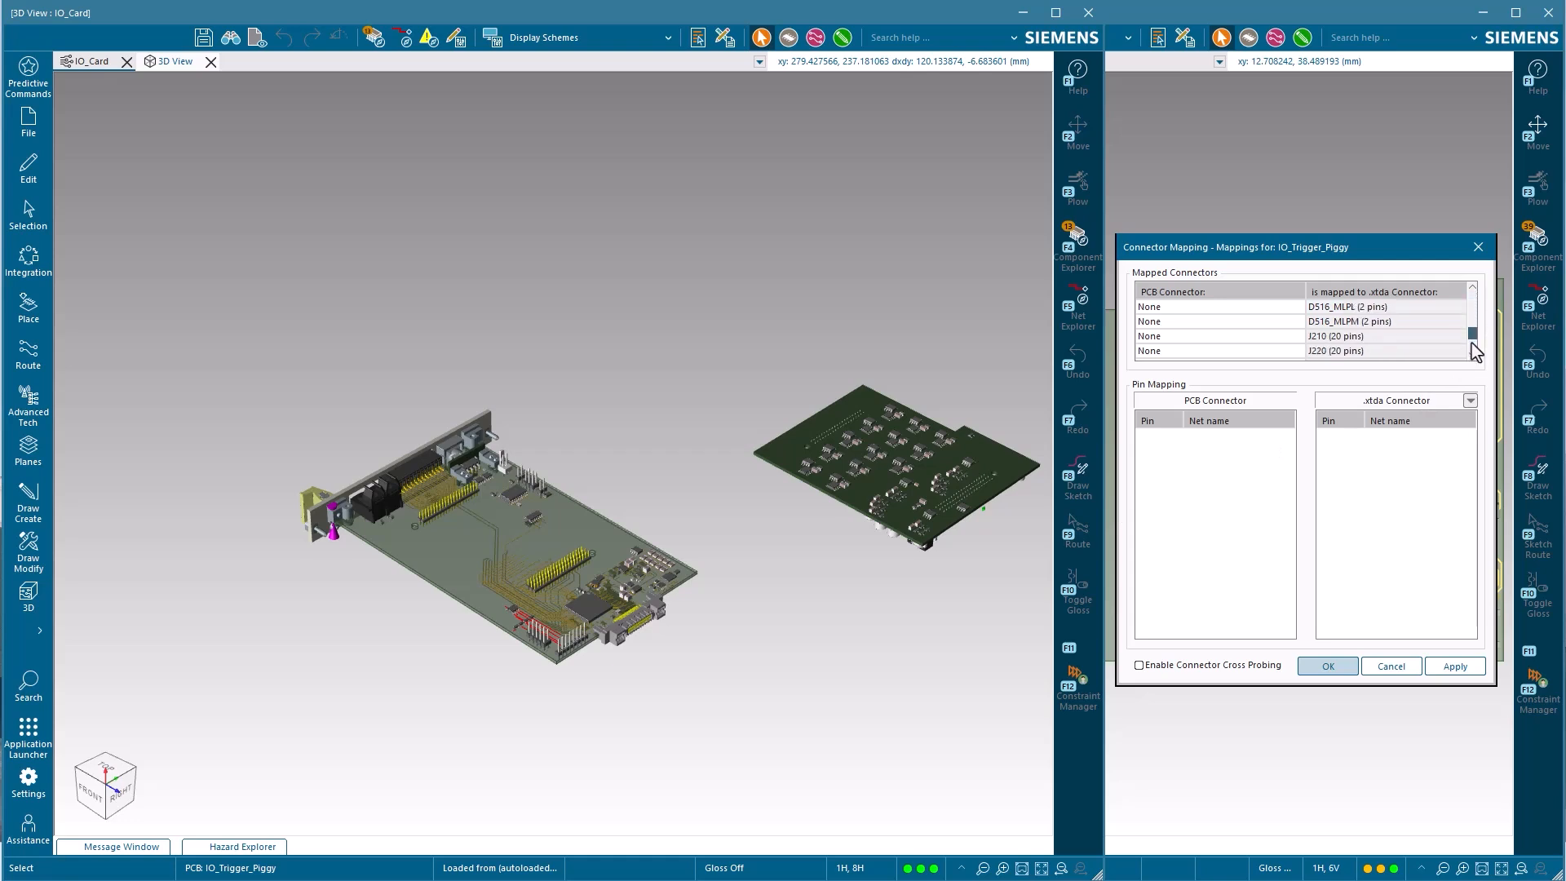
click(1296, 352)
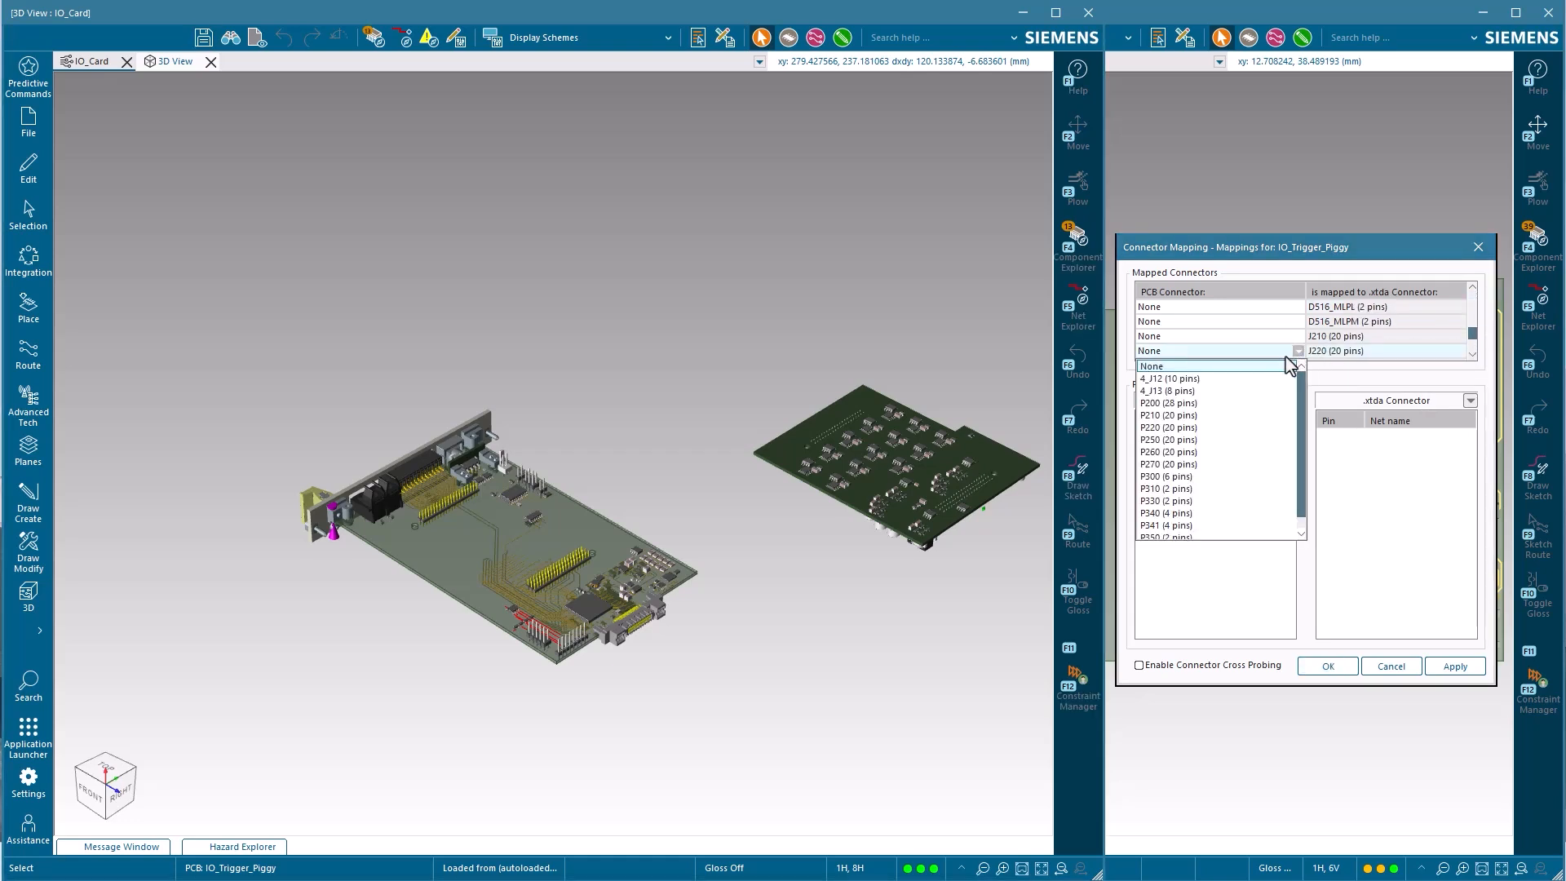
click(1173, 427)
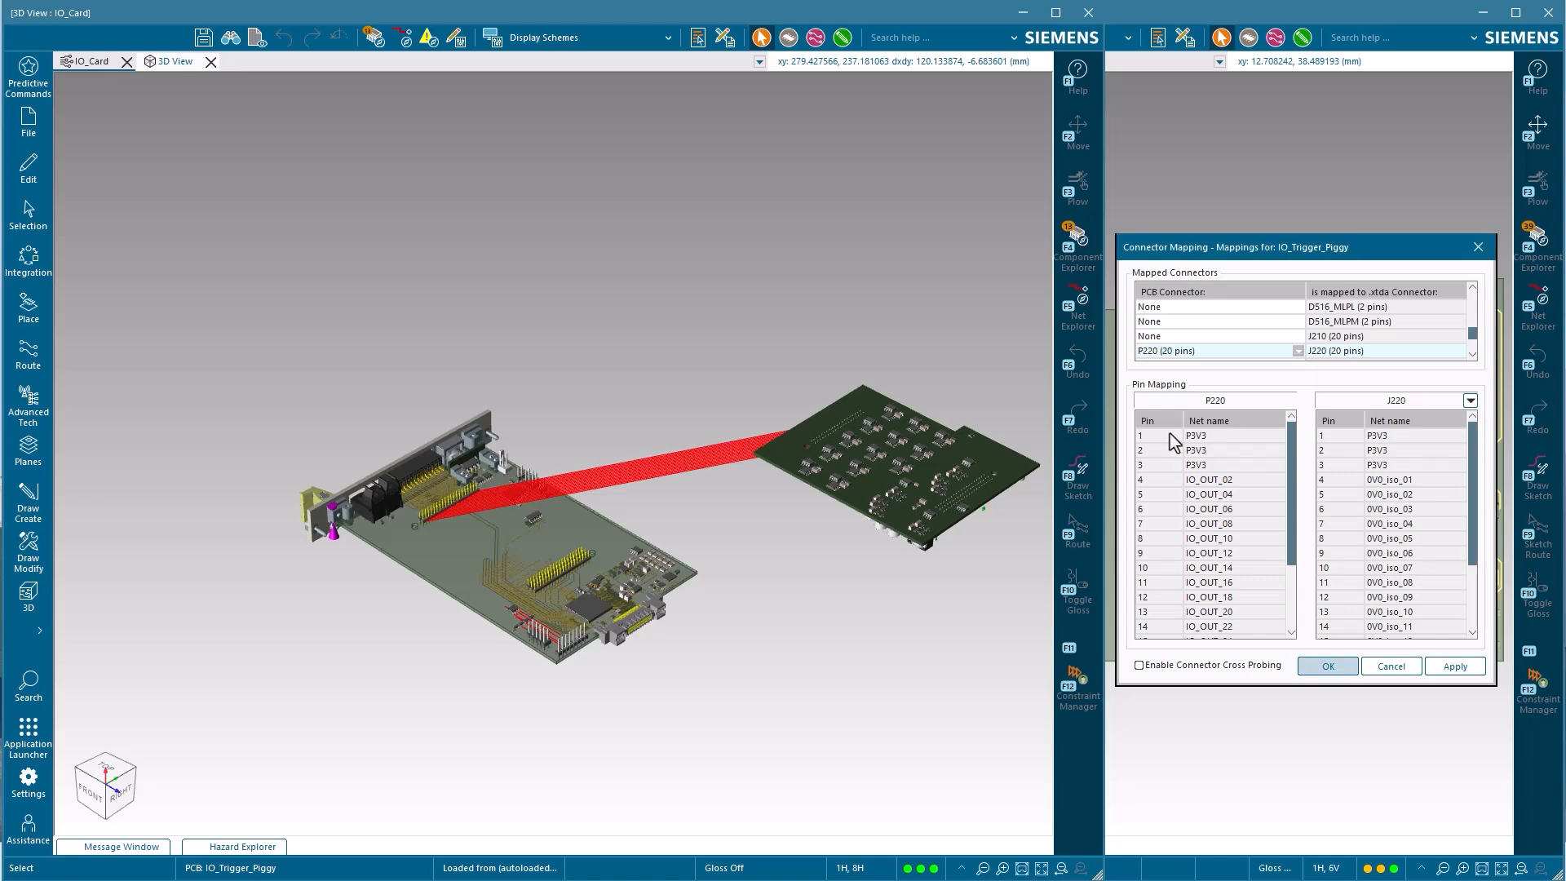
Step: Examine the netlines between header P220 and the IO_Trigger_Piggy board in the 3D view
click(120, 791)
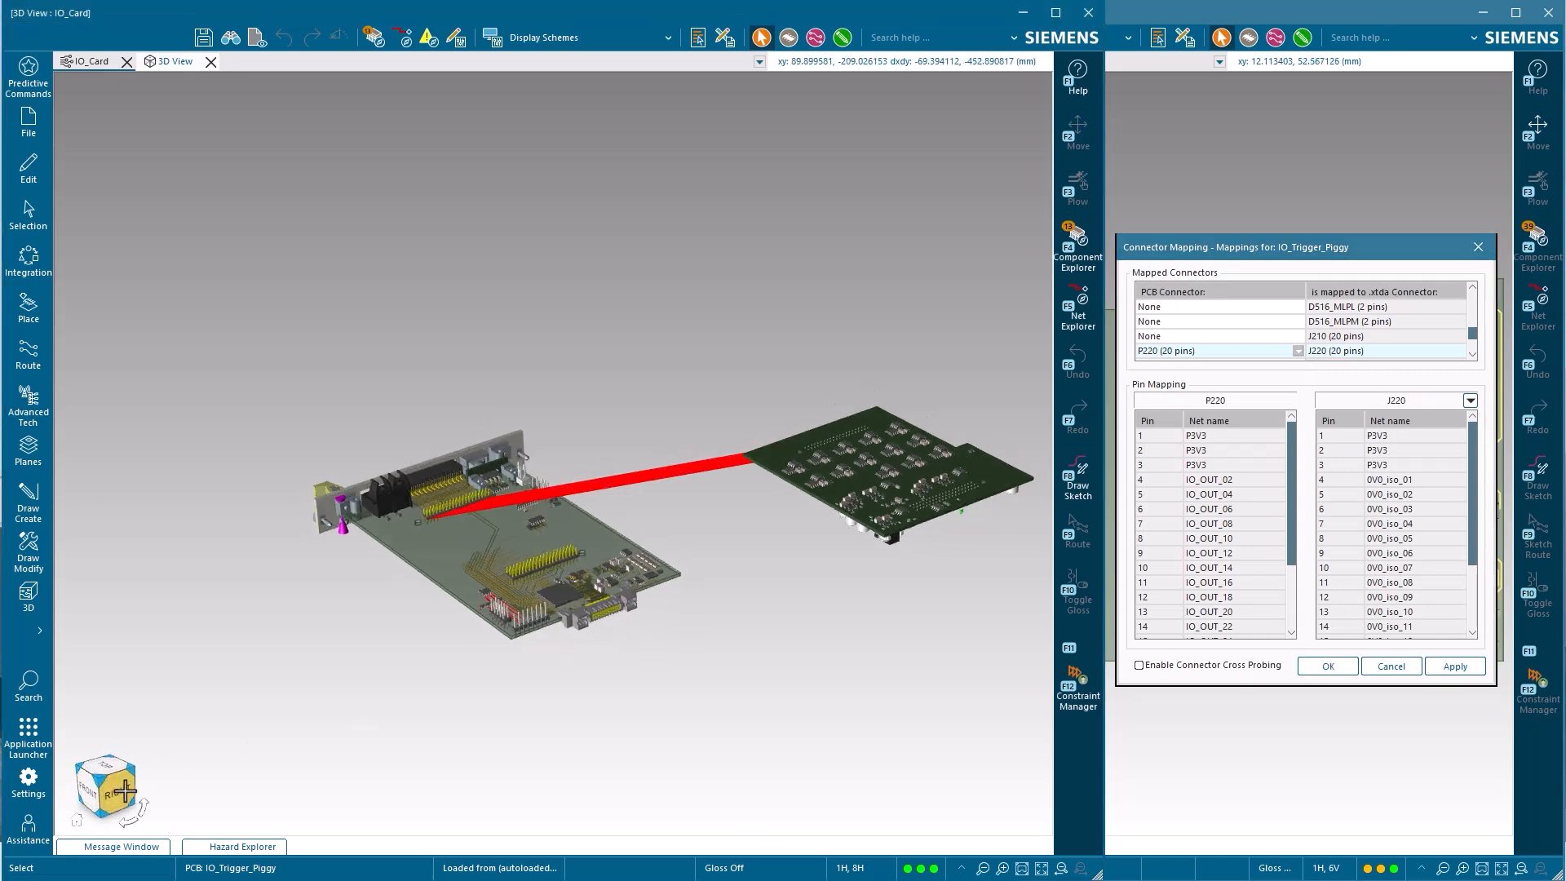
scroll(522, 522, up, 5)
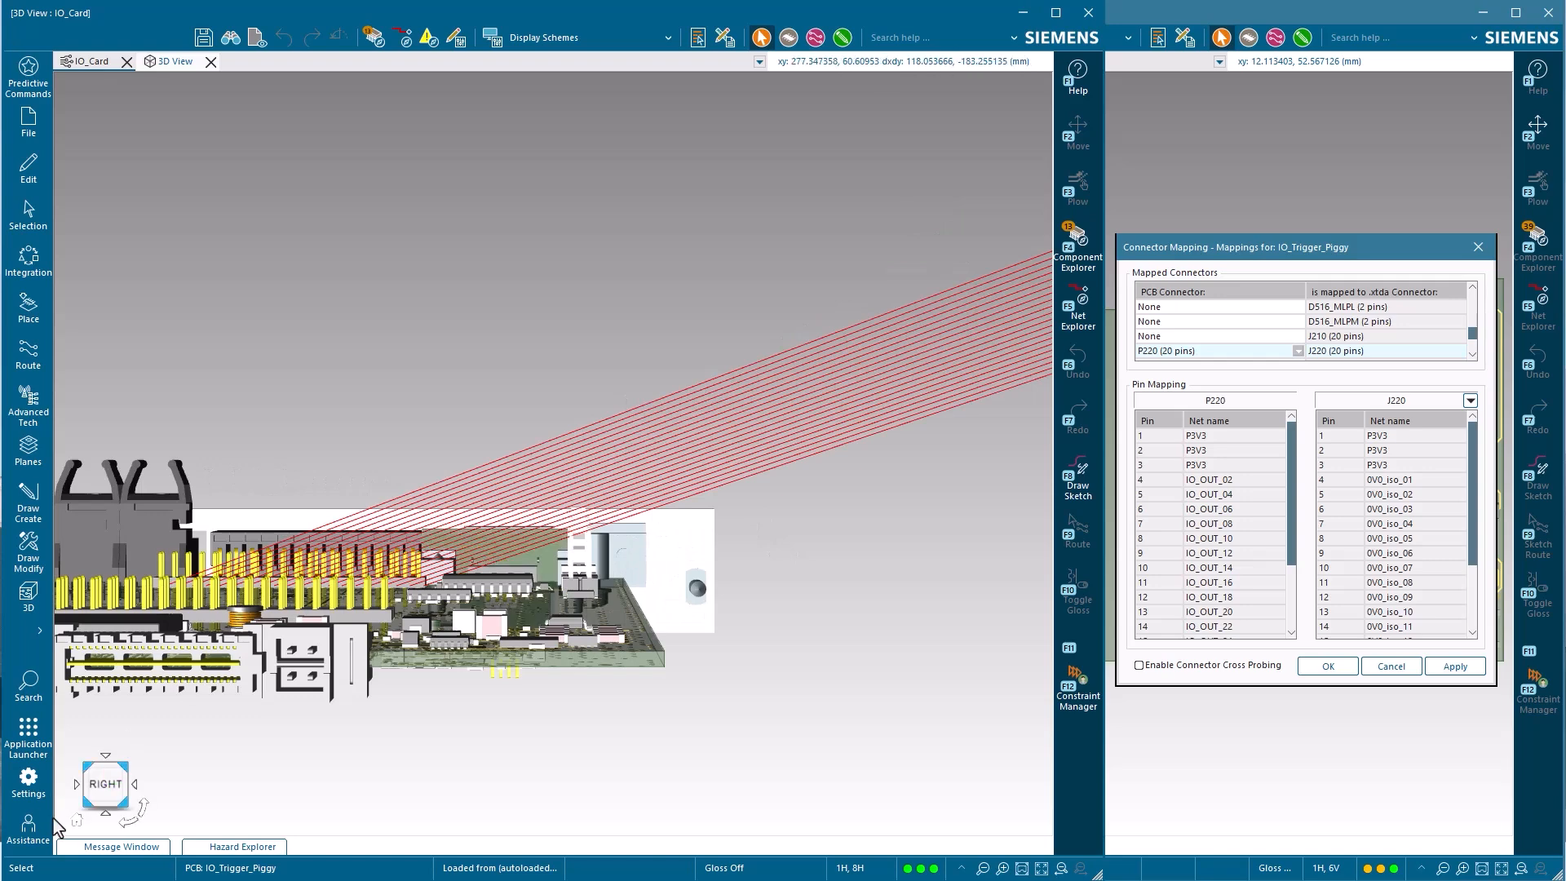
click(76, 821)
scroll(338, 437, up, 8)
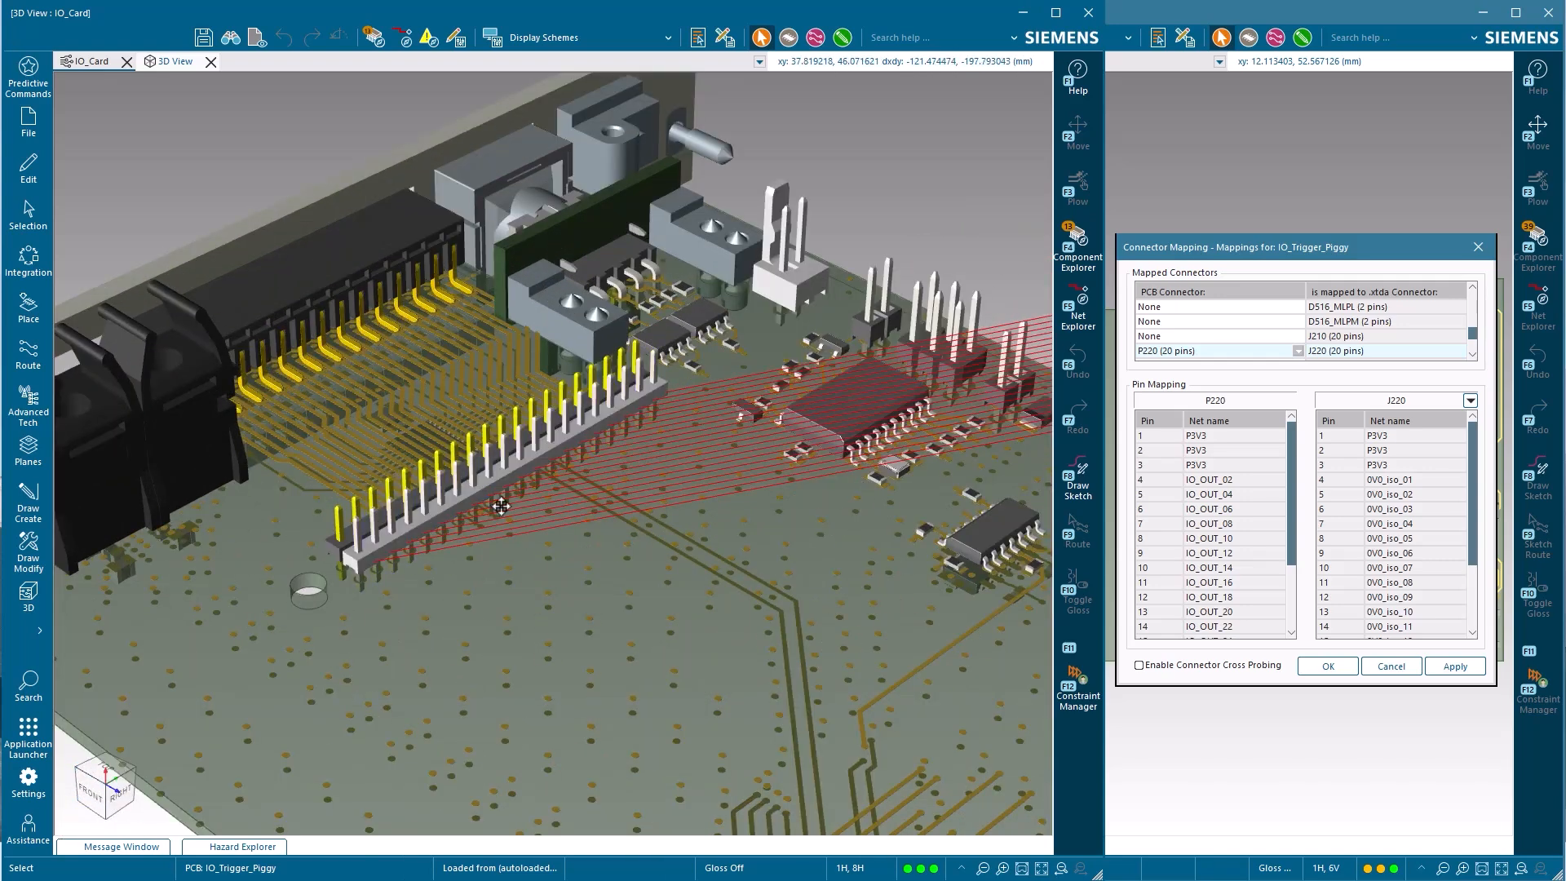
scroll(397, 531, down, 6)
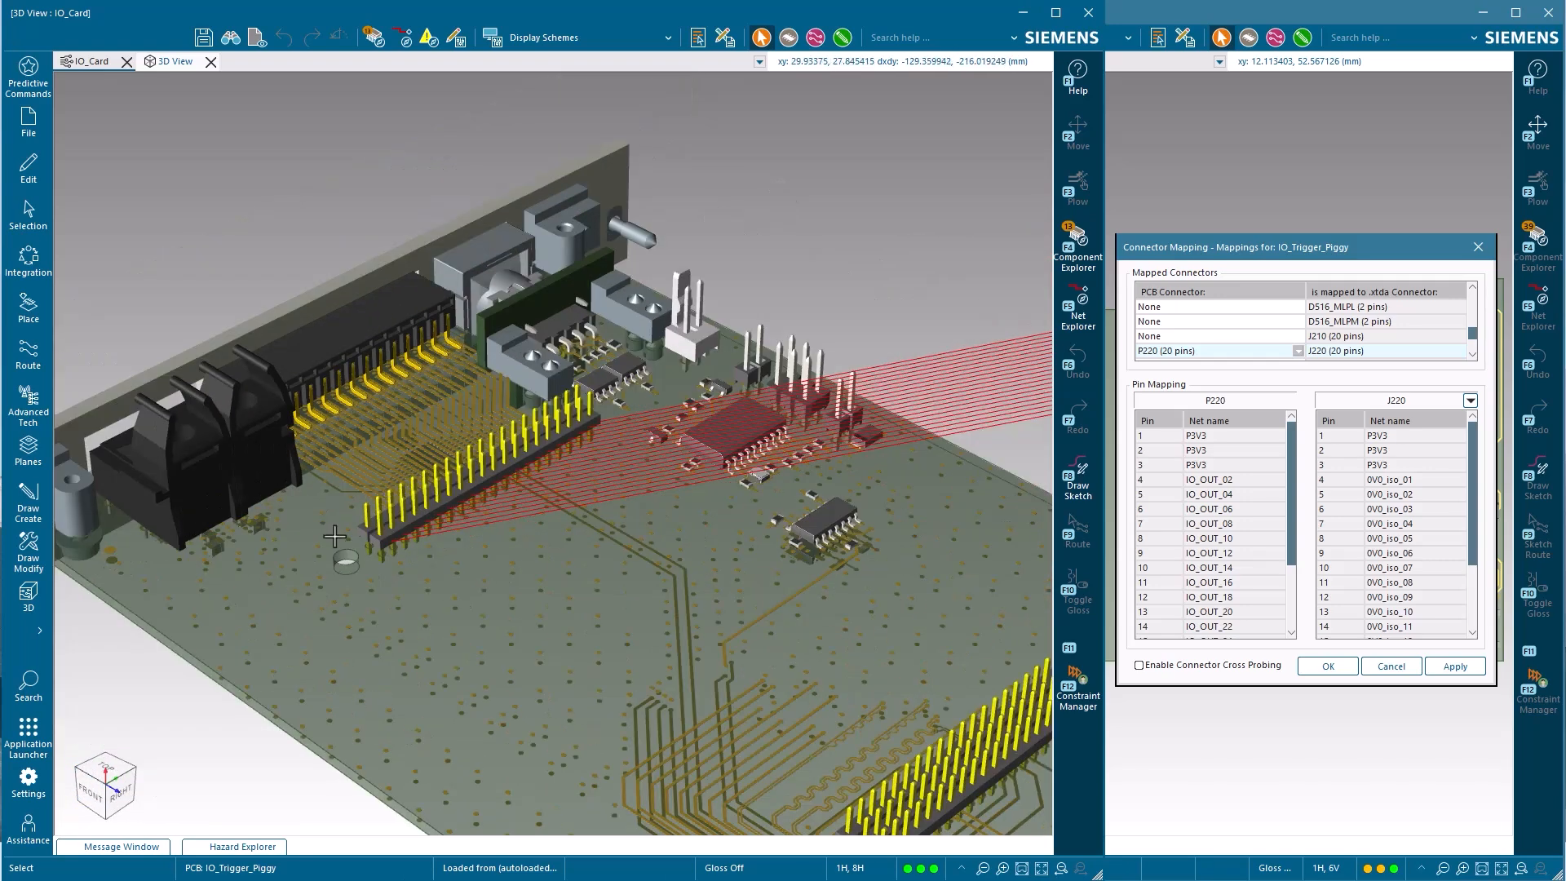
scroll(677, 493, down, 1)
scroll(793, 499, up, 1)
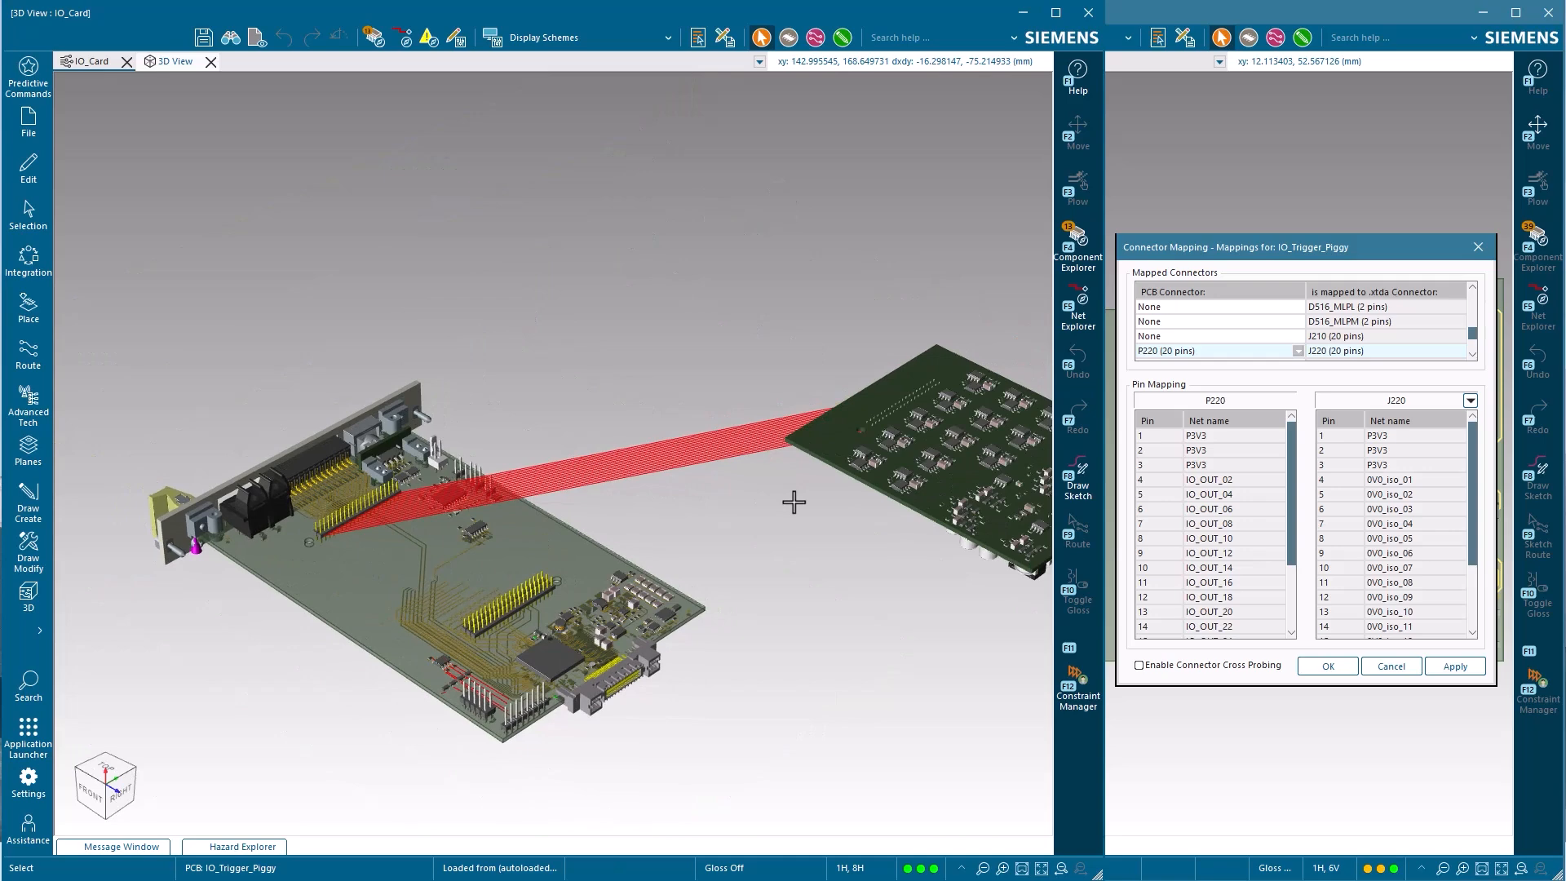
Step: Review the pin mapping between P220 and J220 and accept the connector mapping
click(1291, 453)
drag(1297, 462, 1286, 539)
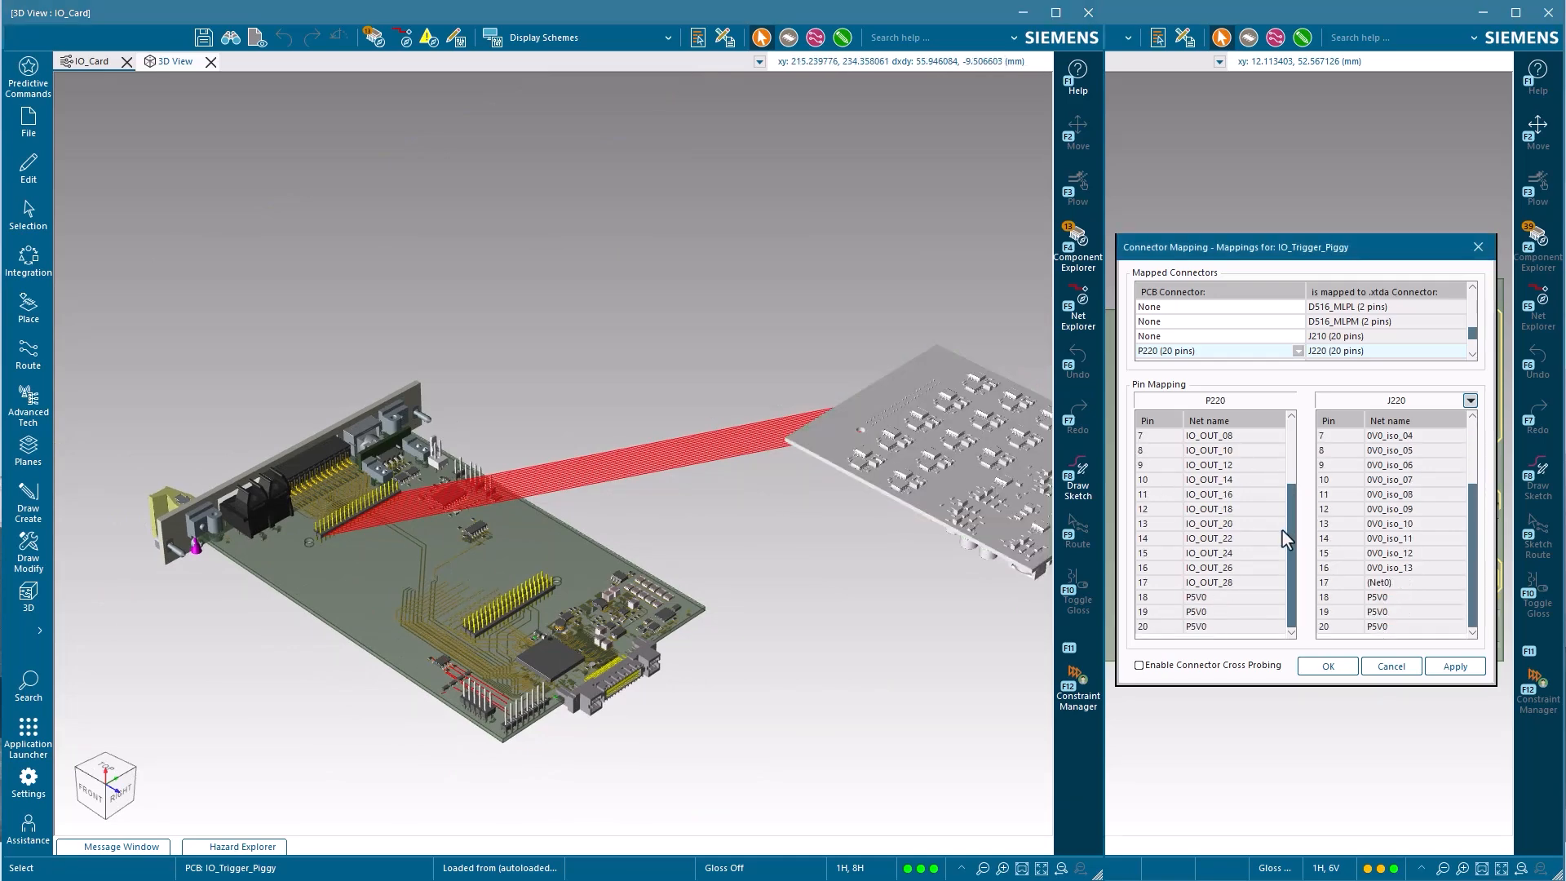
click(1313, 668)
Step: Using Net Explorer in the 2D layout, filter netlines to the selected IO_OUT_01 to IO_OUT_06 traces, and view them in 3D at P220
click(90, 61)
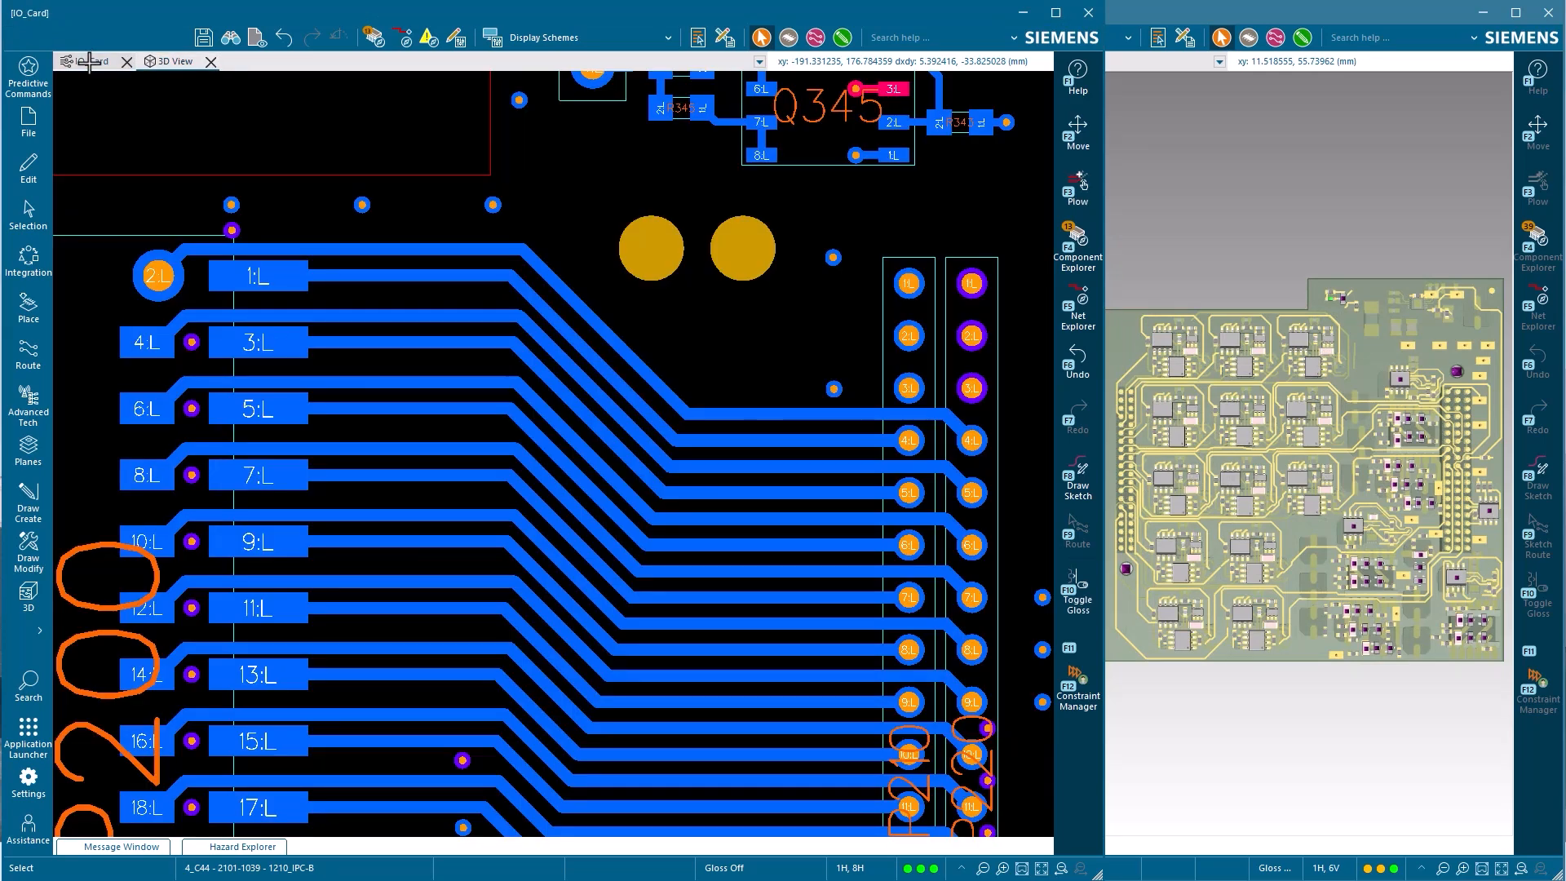
mouse_move(850, 368)
mouse_down()
mouse_move(929, 581)
mouse_move(920, 563)
mouse_up()
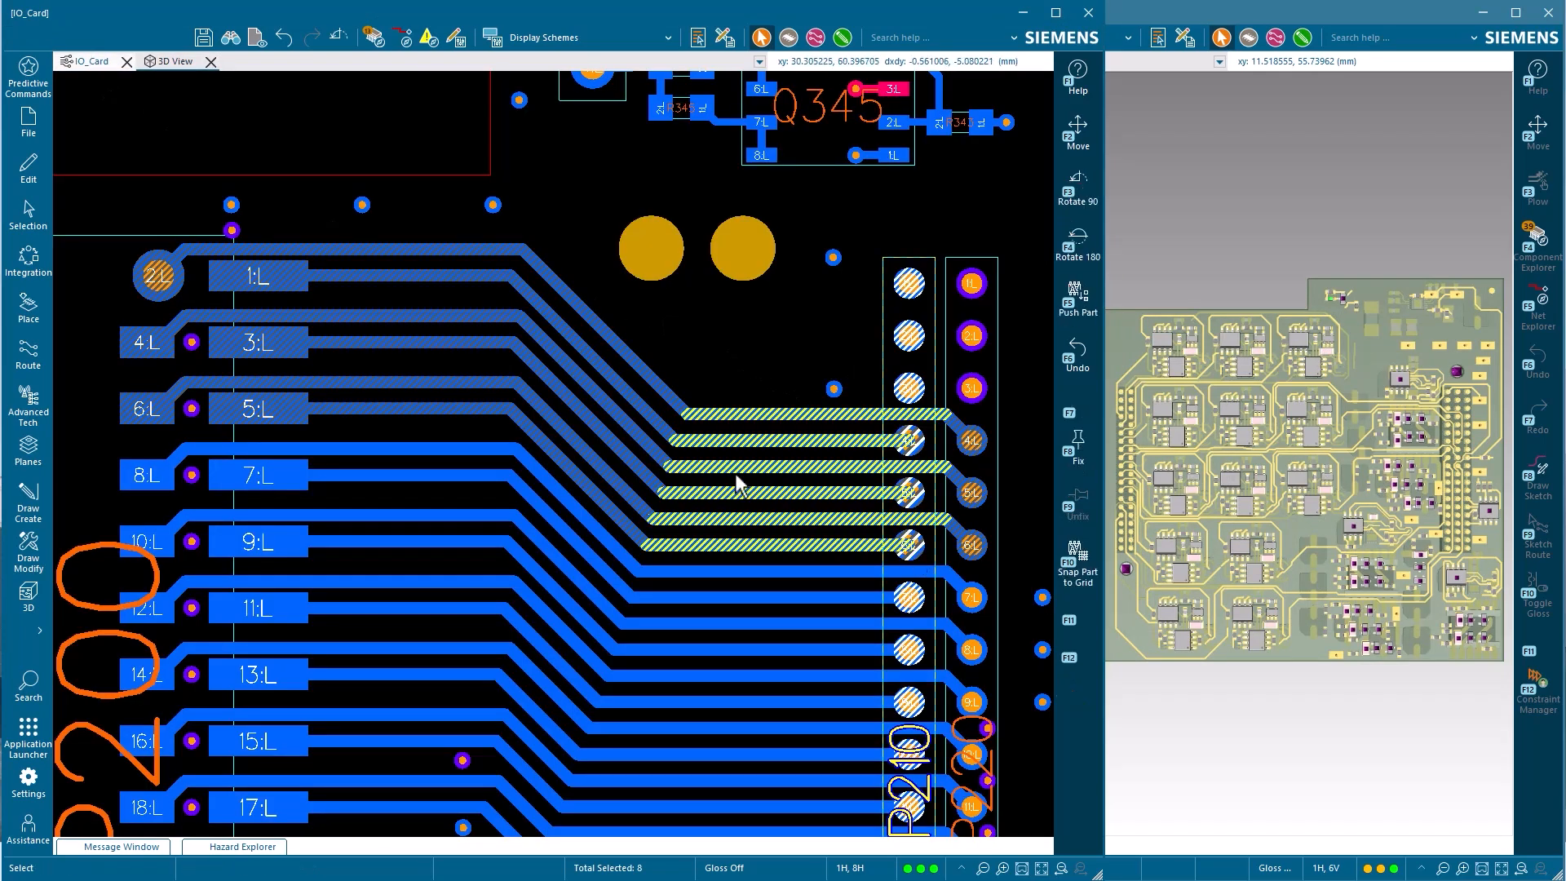
click(29, 359)
click(93, 159)
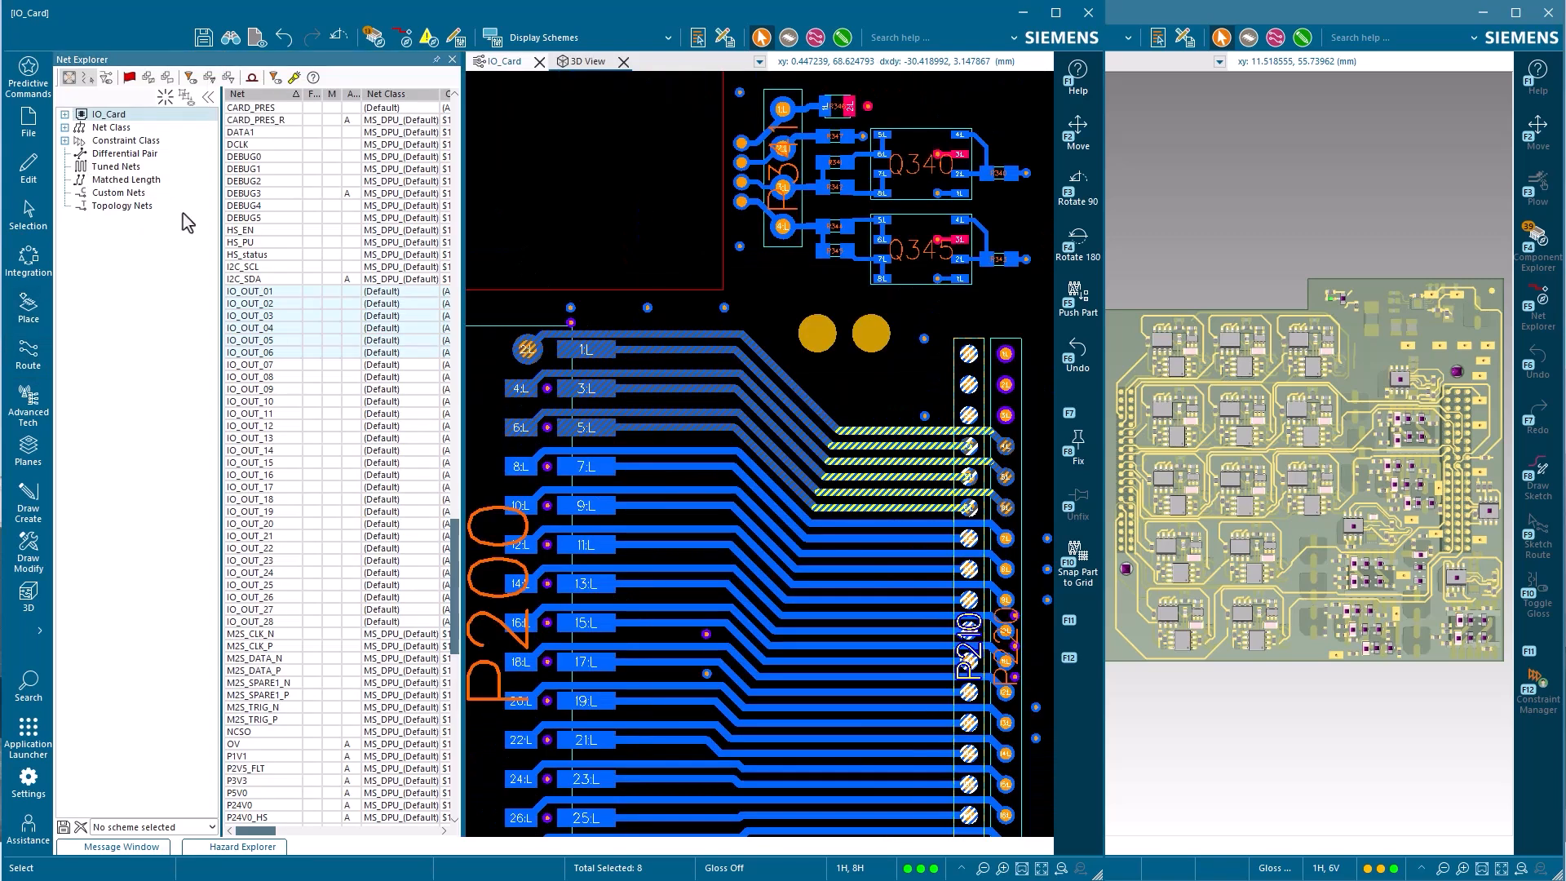
click(190, 76)
click(106, 78)
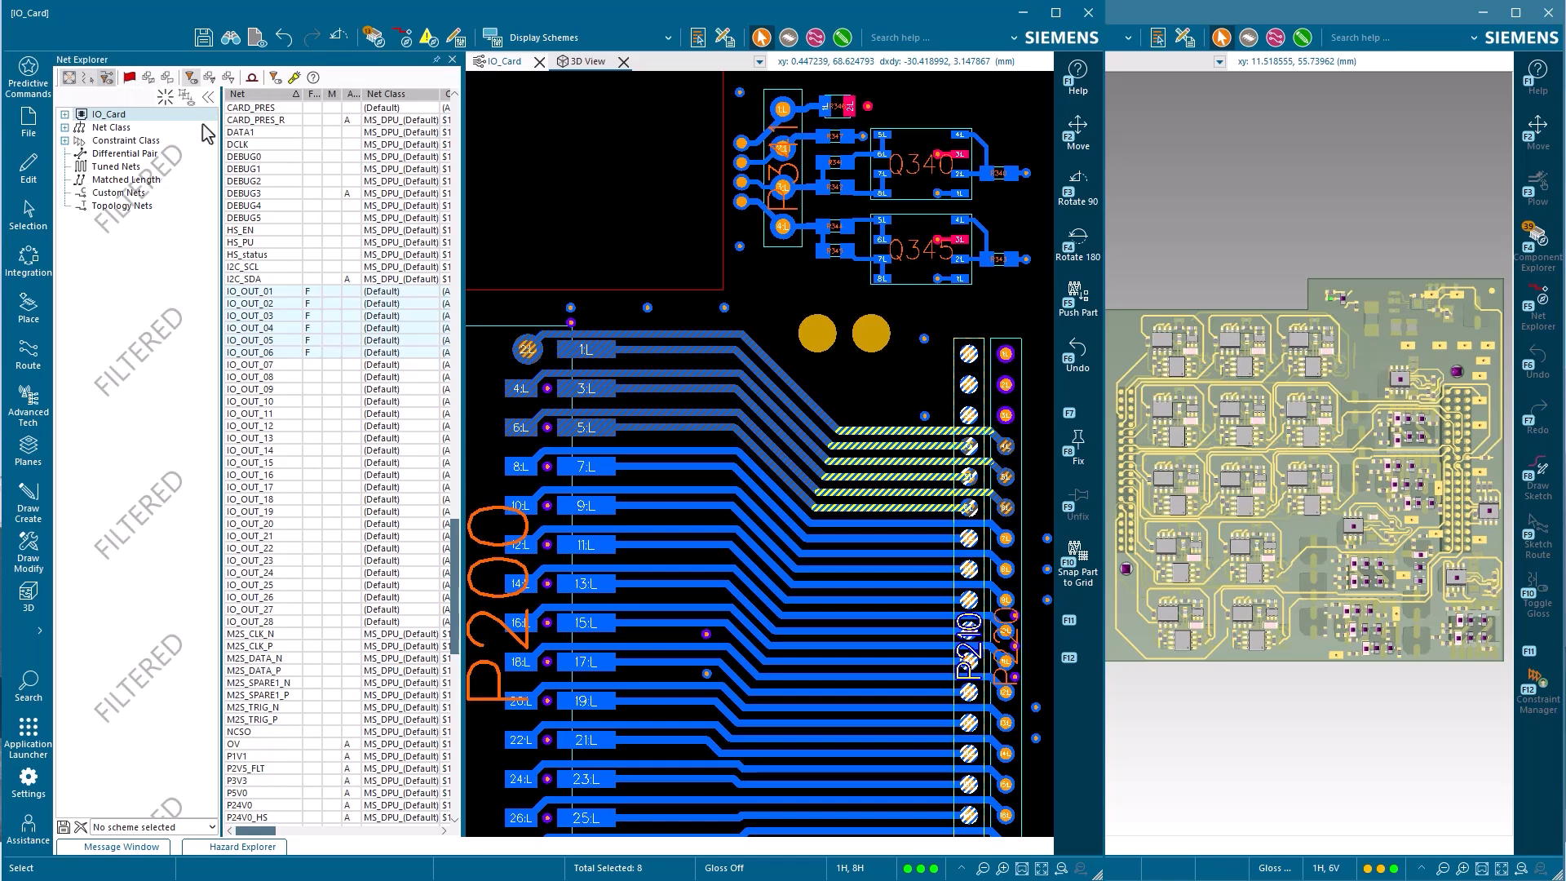
click(591, 310)
click(451, 60)
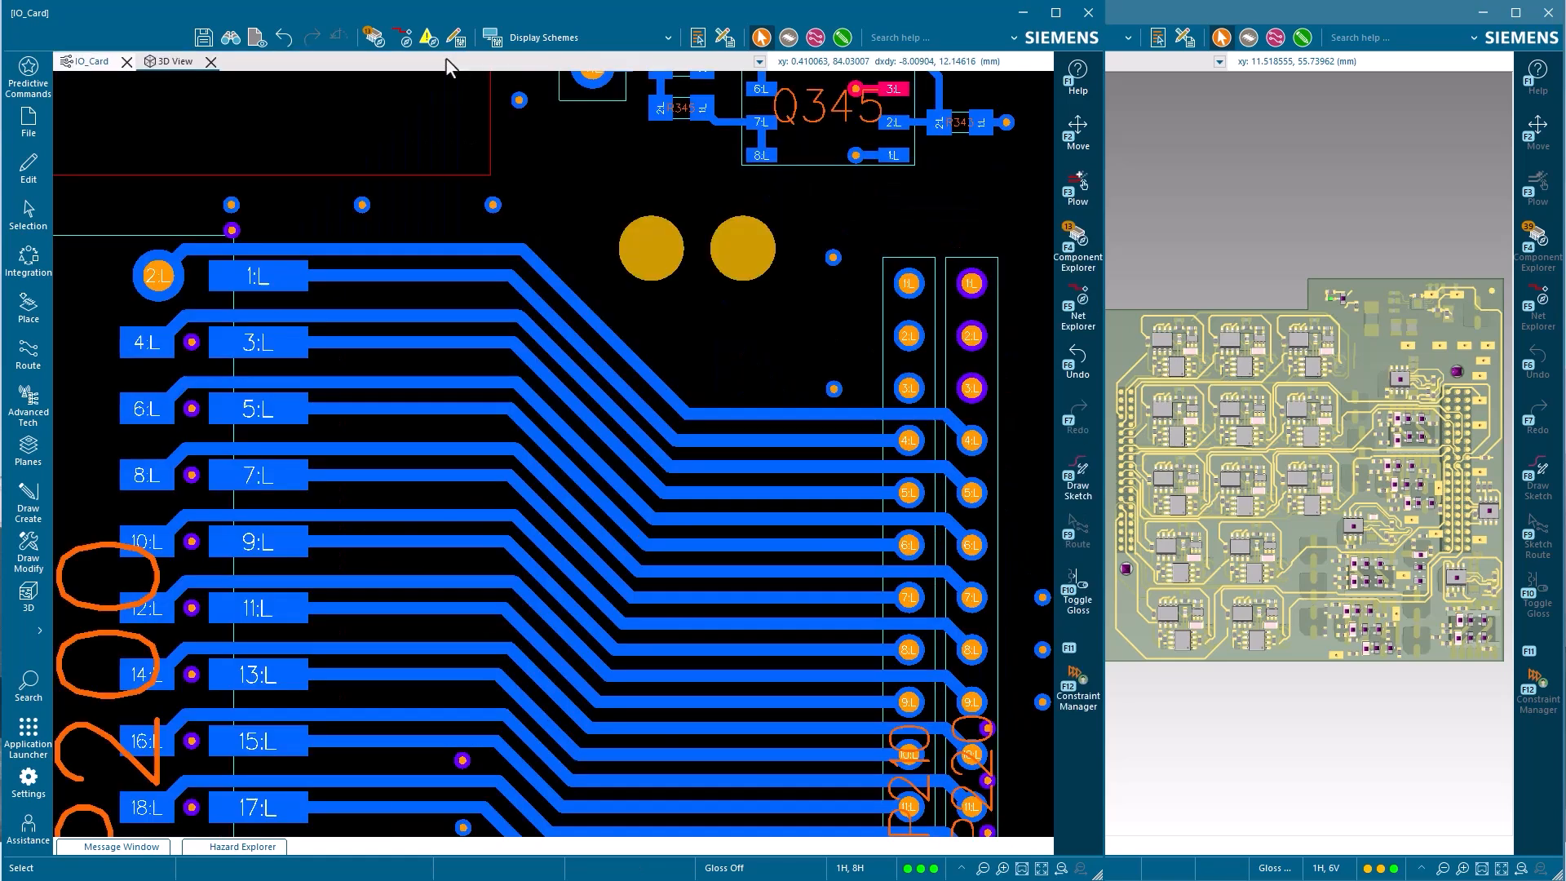
click(152, 63)
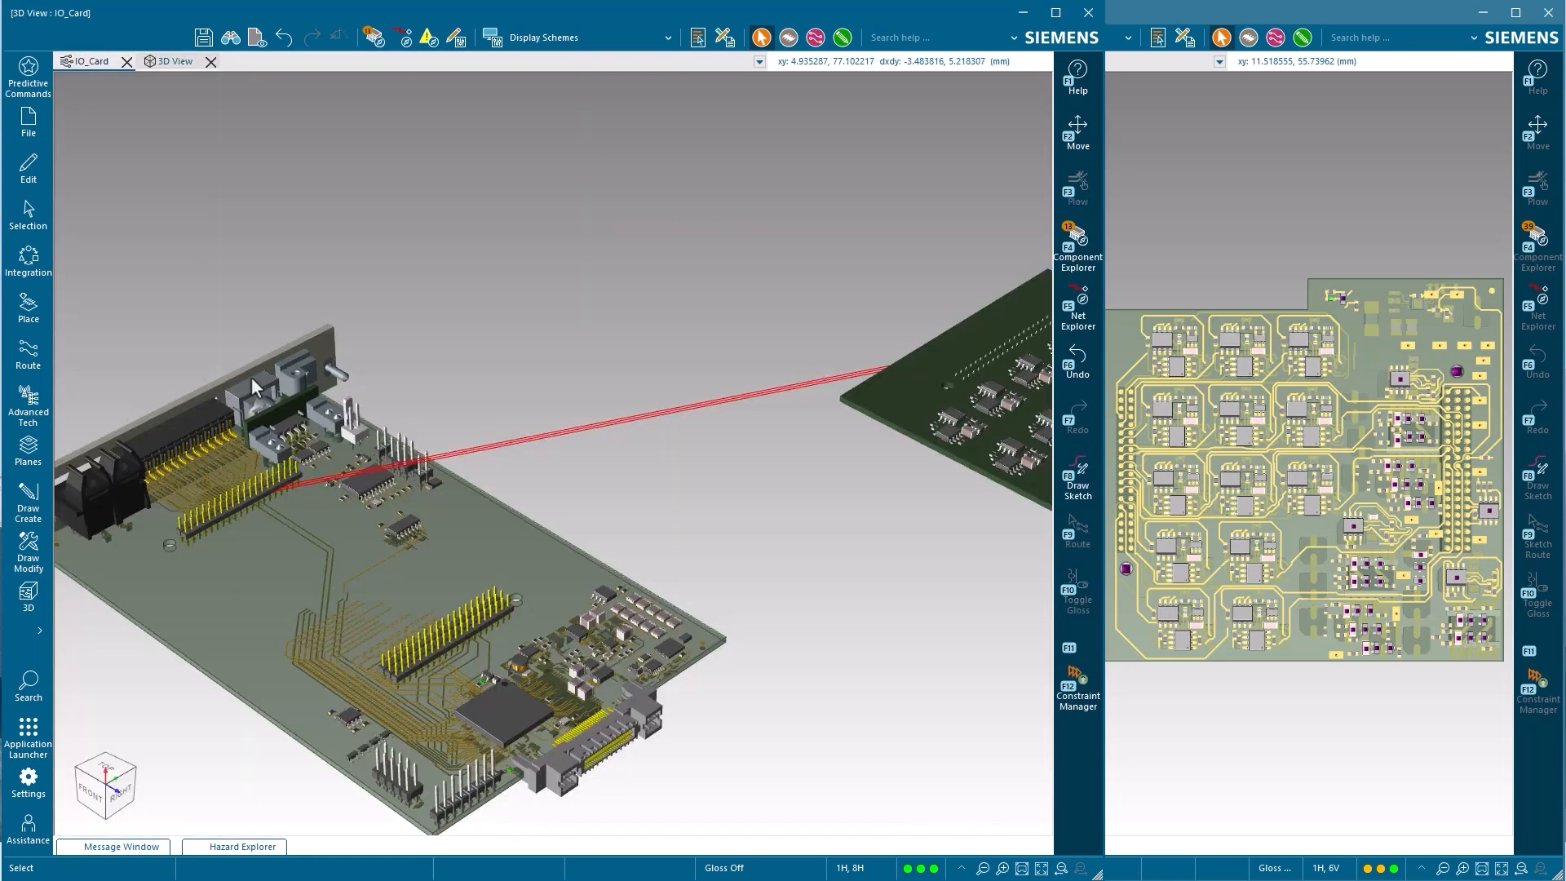
scroll(253, 438, up, 5)
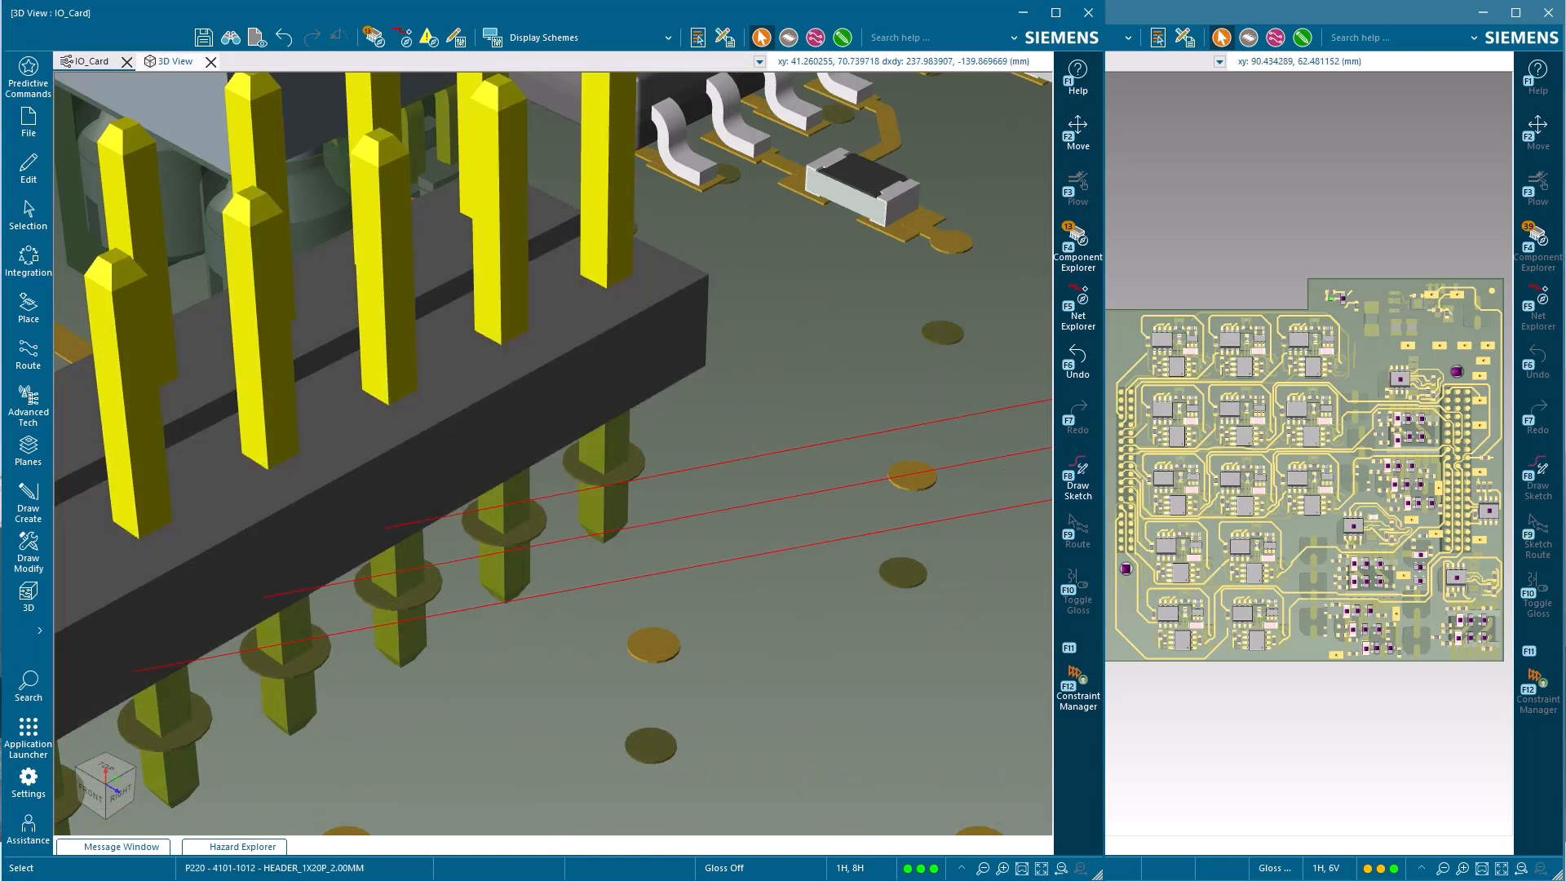
Step: Start mating the IO_Trigger_Piggy board with edge snapping and pick the 20-pin connector row on its underside as source feature
key(Home)
middle_drag(610, 623, 799, 594)
click(731, 341)
right_click(731, 341)
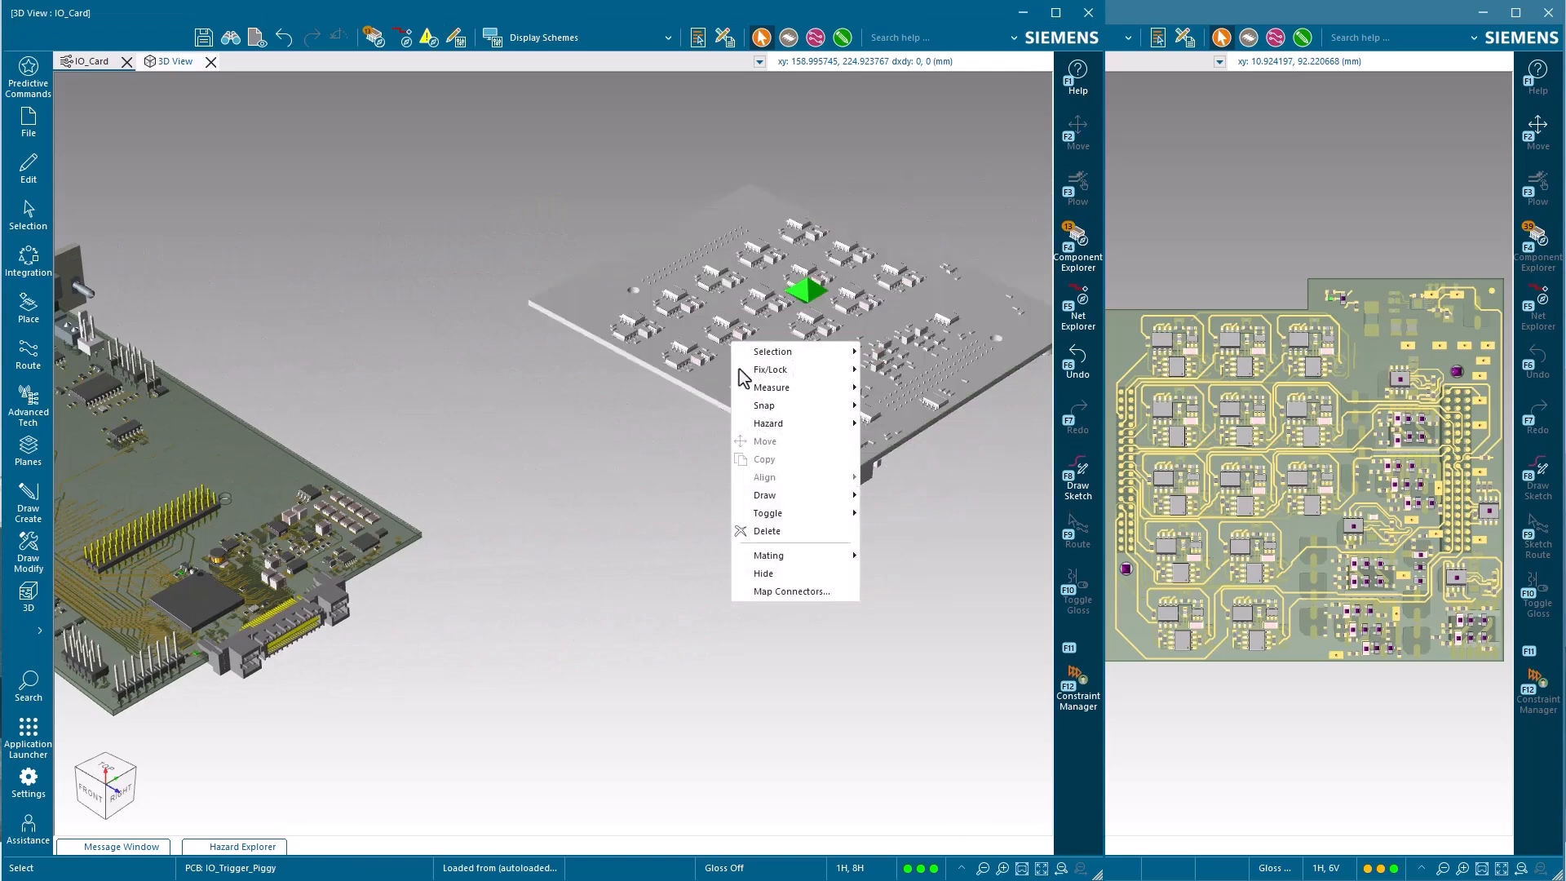
mouse_move(818, 561)
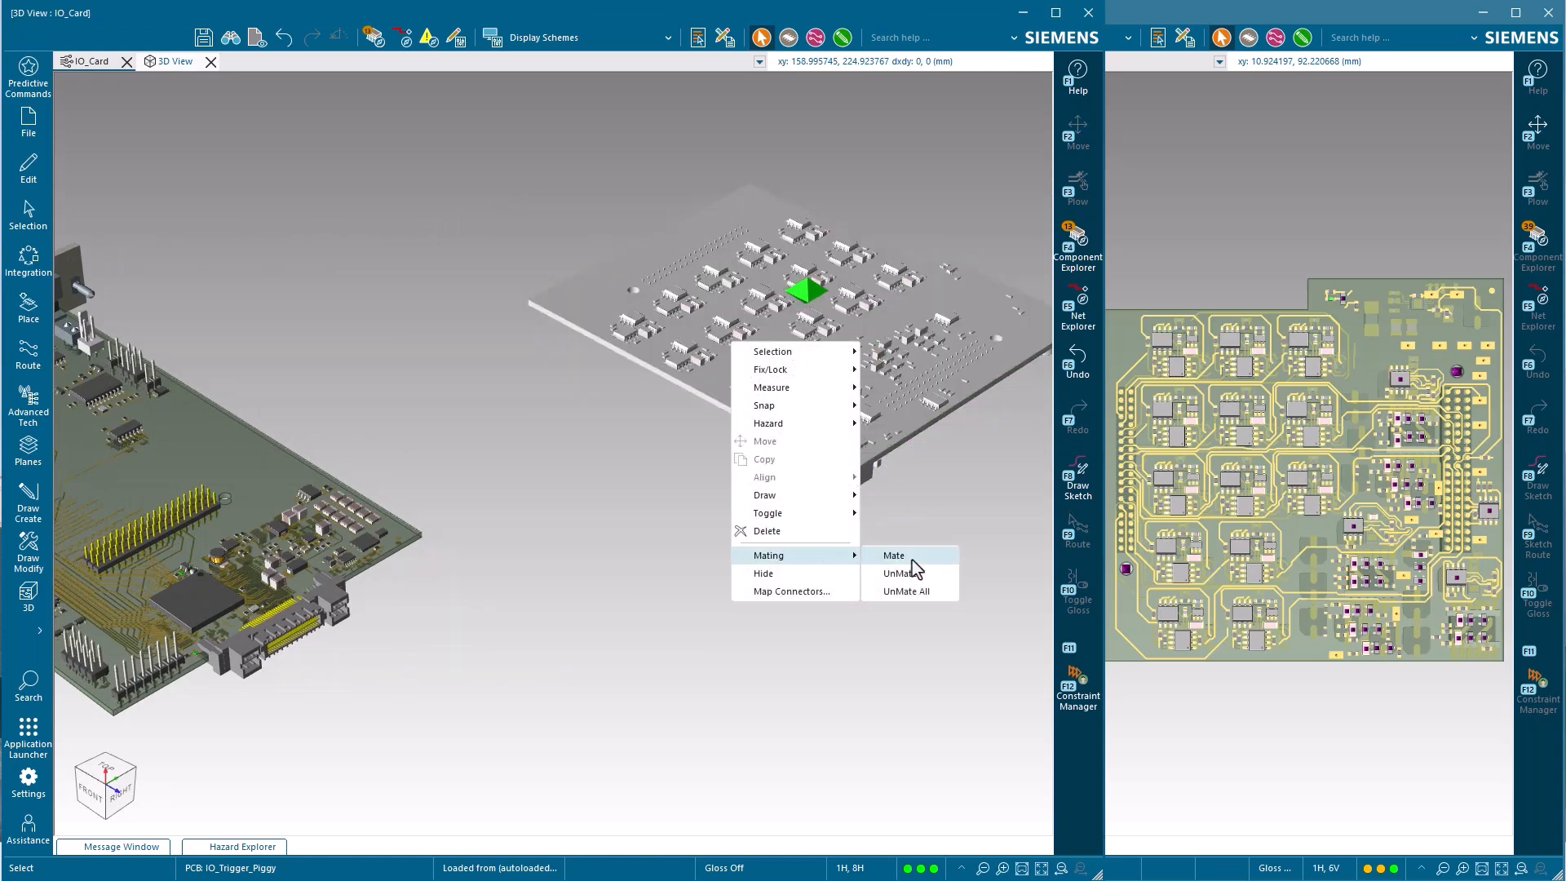
click(890, 555)
right_click(697, 508)
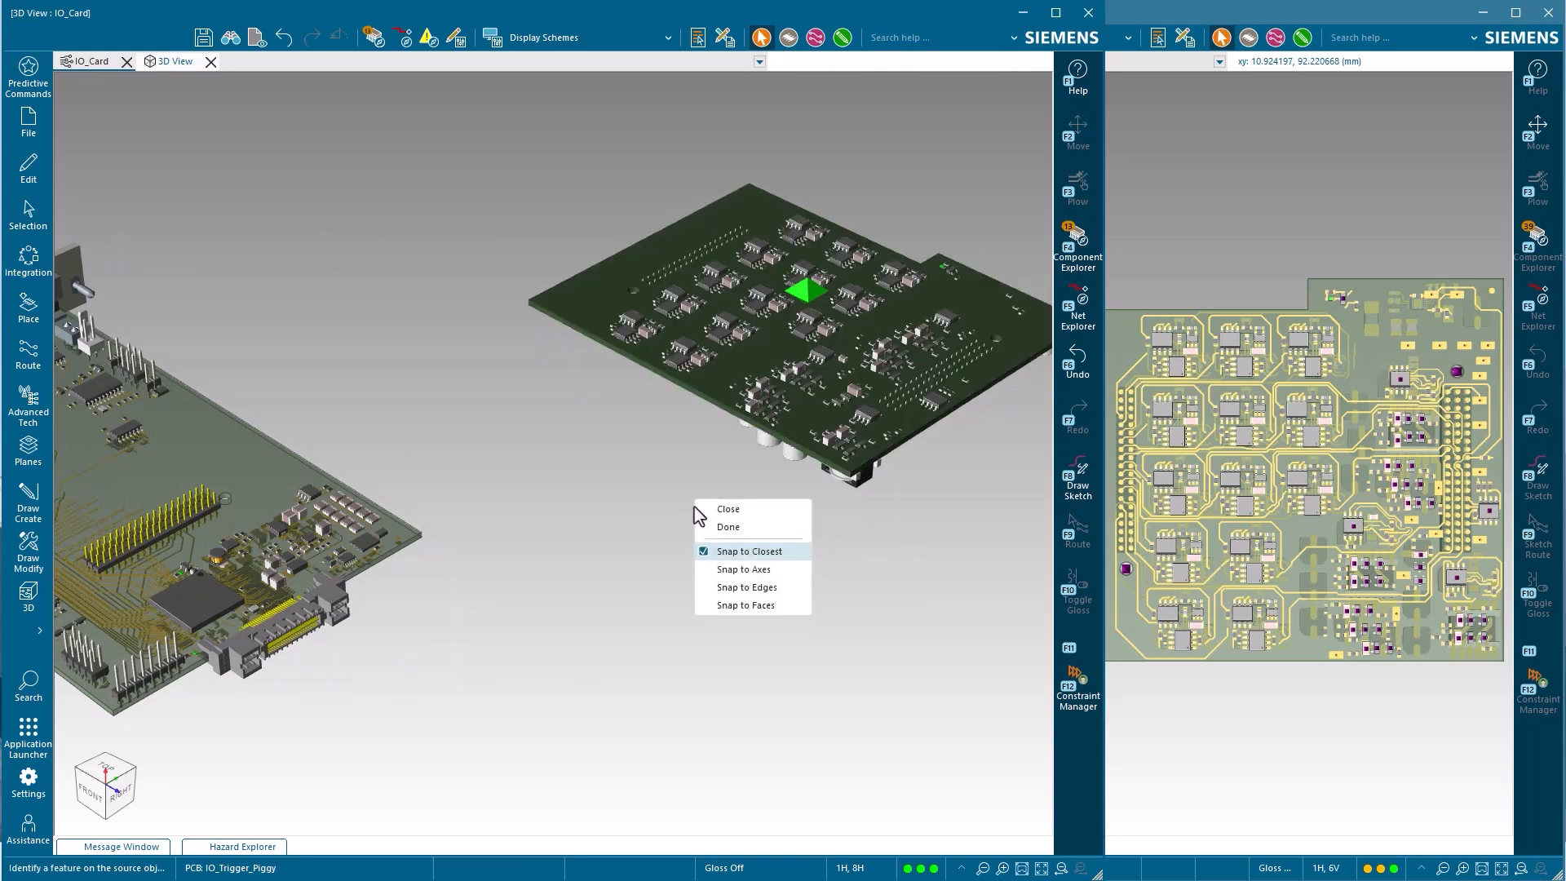
click(755, 584)
middle_drag(764, 563, 754, 410)
scroll(753, 410, down, 1)
scroll(671, 614, up, 3)
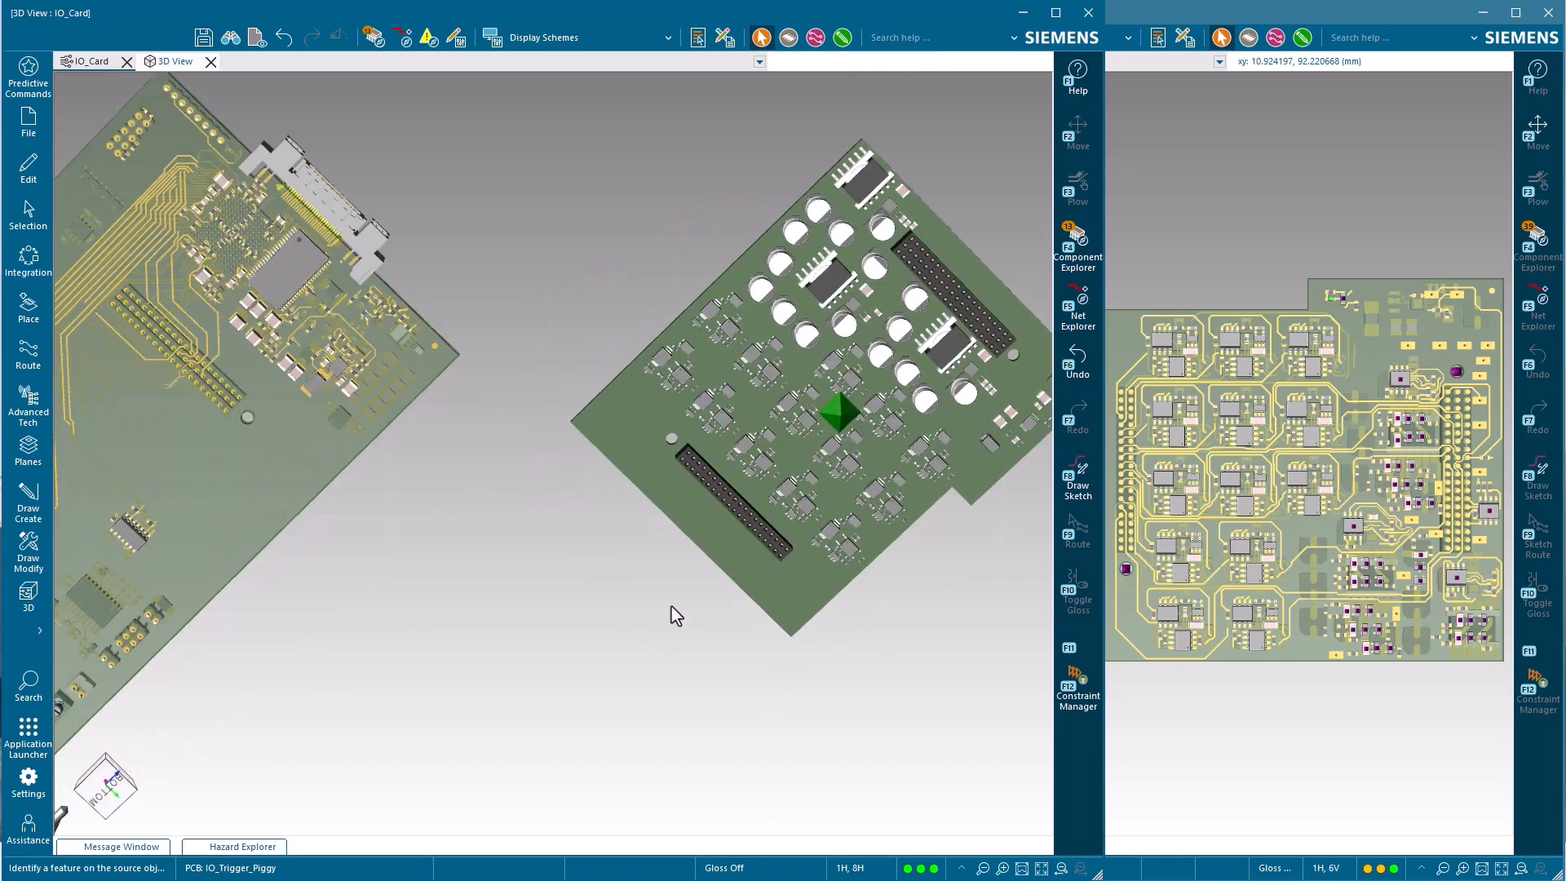
scroll(788, 381, up, 1)
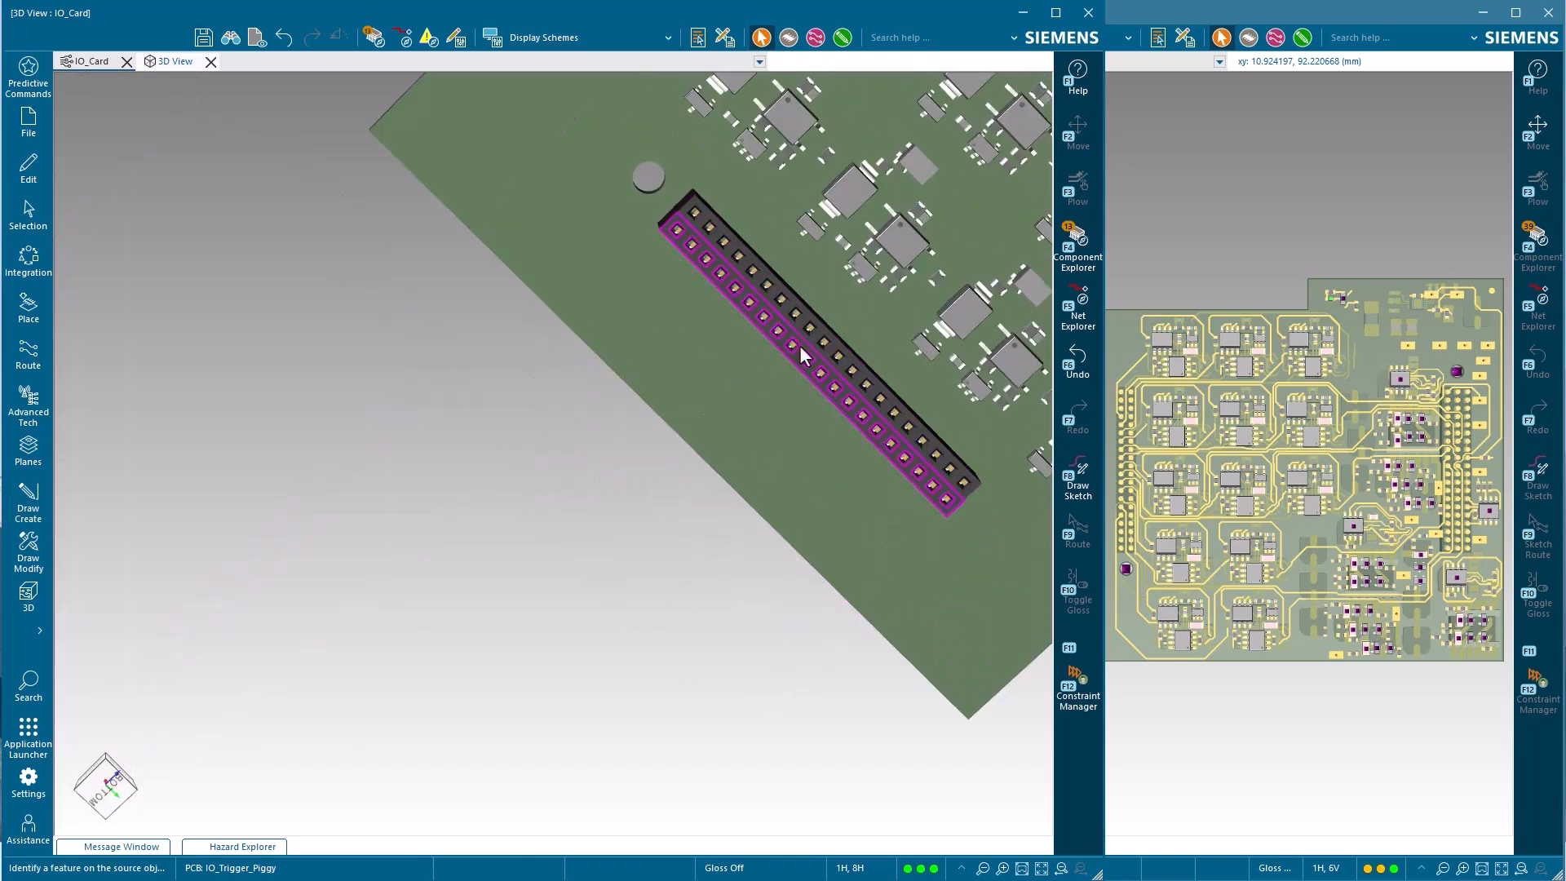
click(800, 345)
Step: Pick the matching pin header near the IO_Card front panel as the mate target and inspect the stacked boards
scroll(797, 359, down, 5)
middle_drag(775, 374, 723, 415)
scroll(448, 457, up, 5)
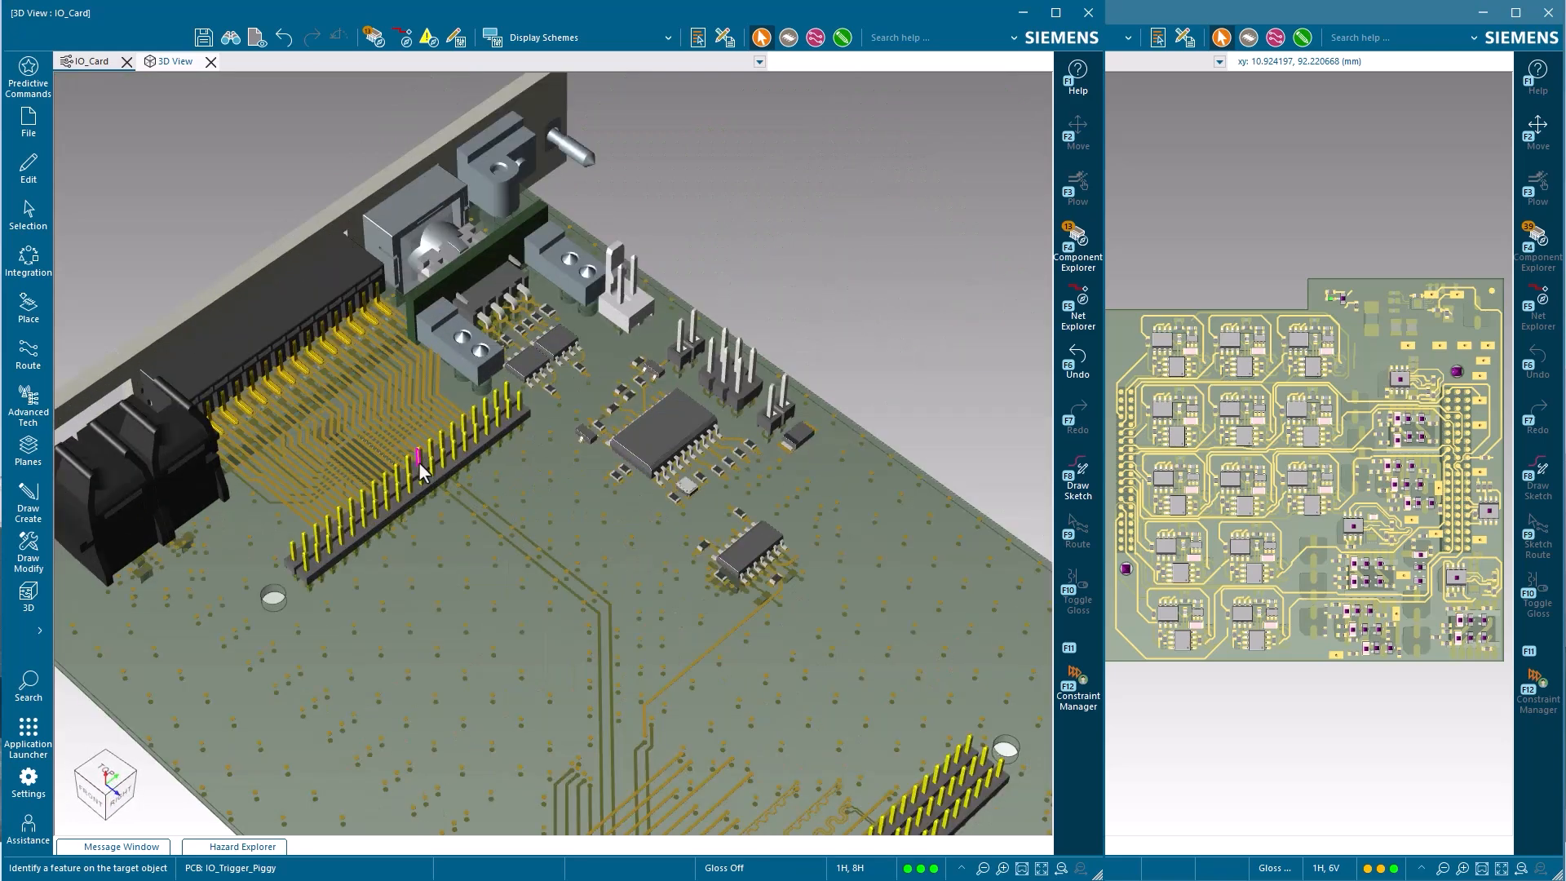
click(453, 440)
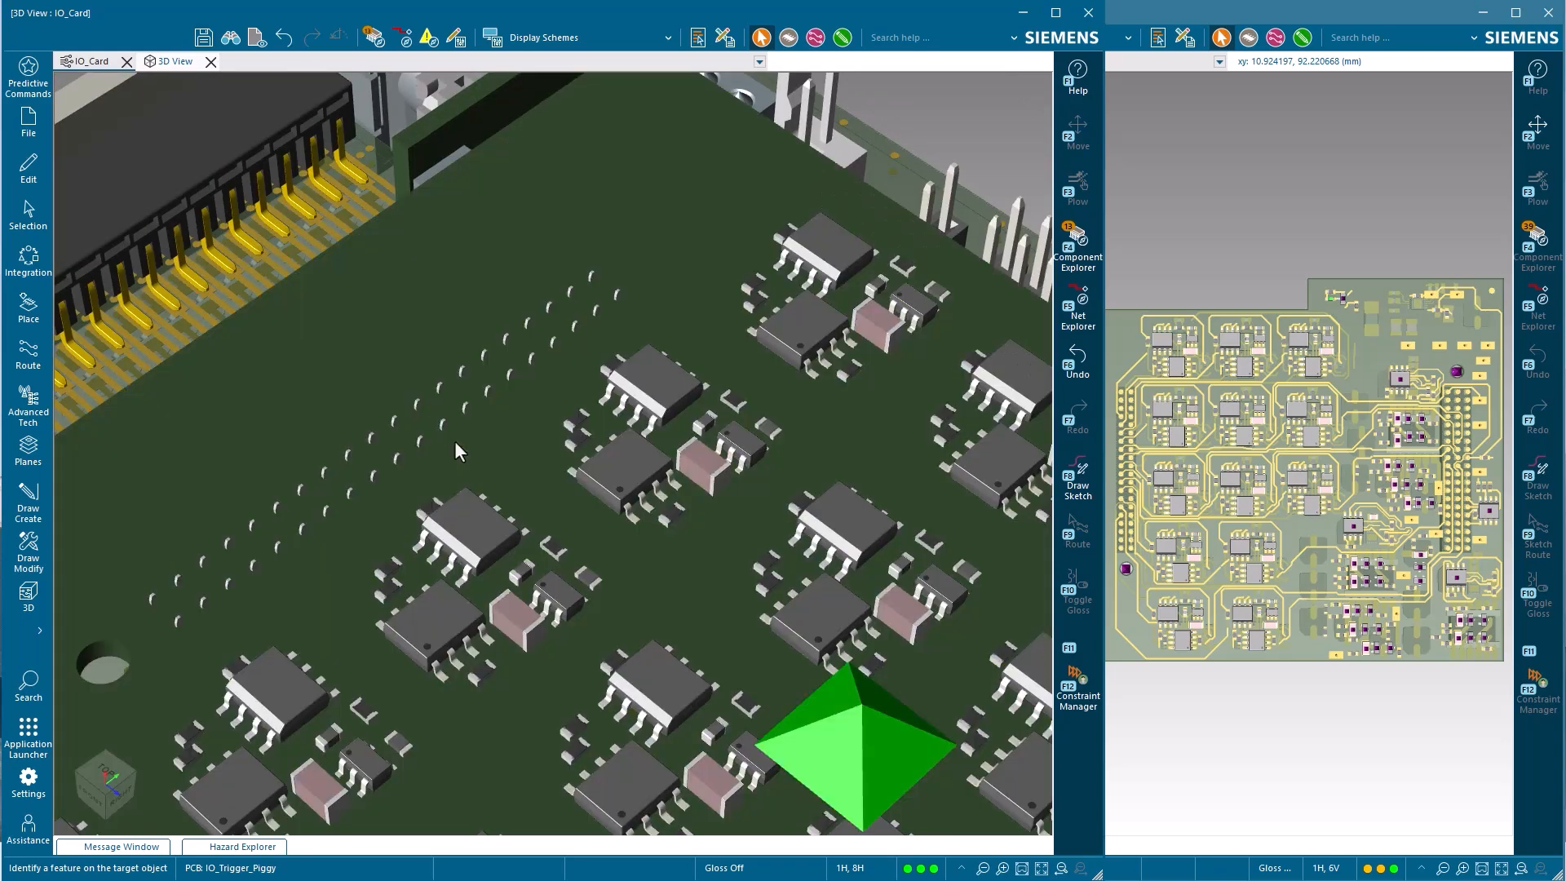
scroll(461, 440, down, 5)
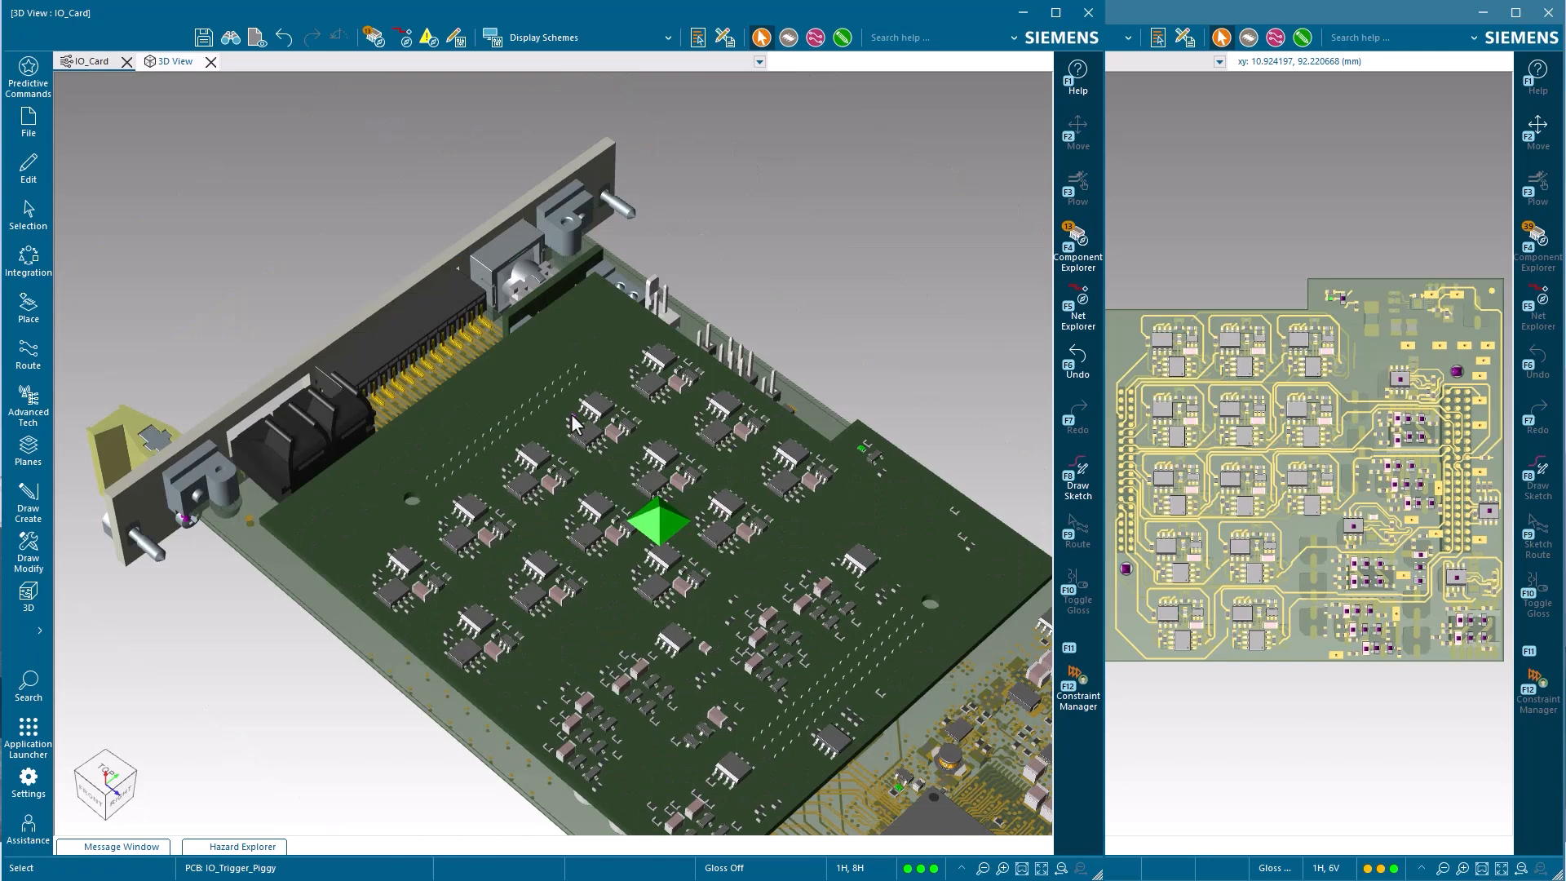
middle_drag(573, 408, 572, 619)
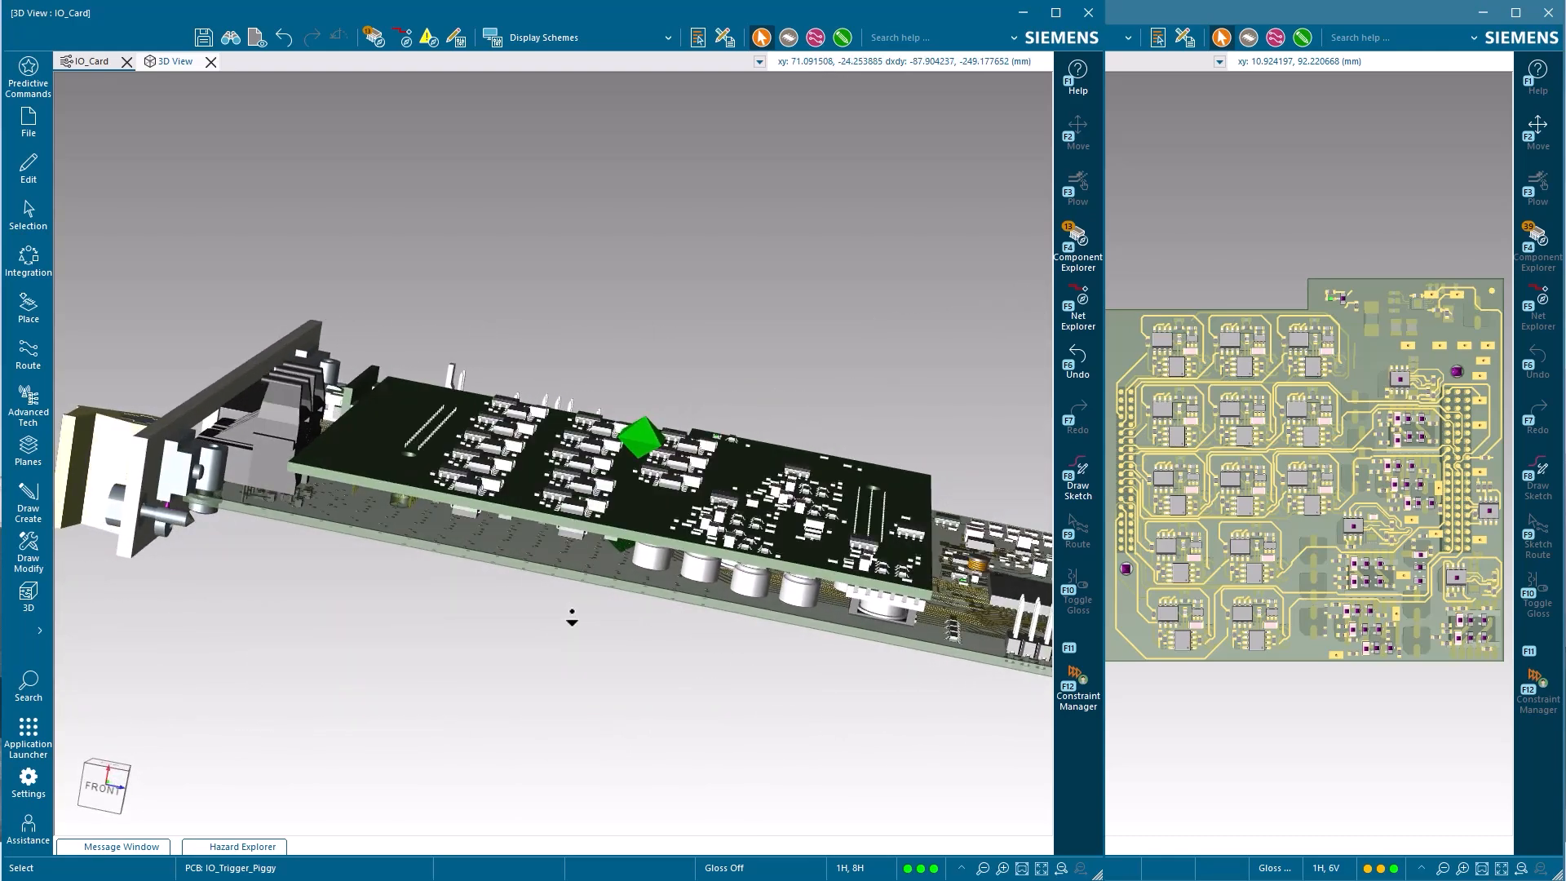
click(118, 818)
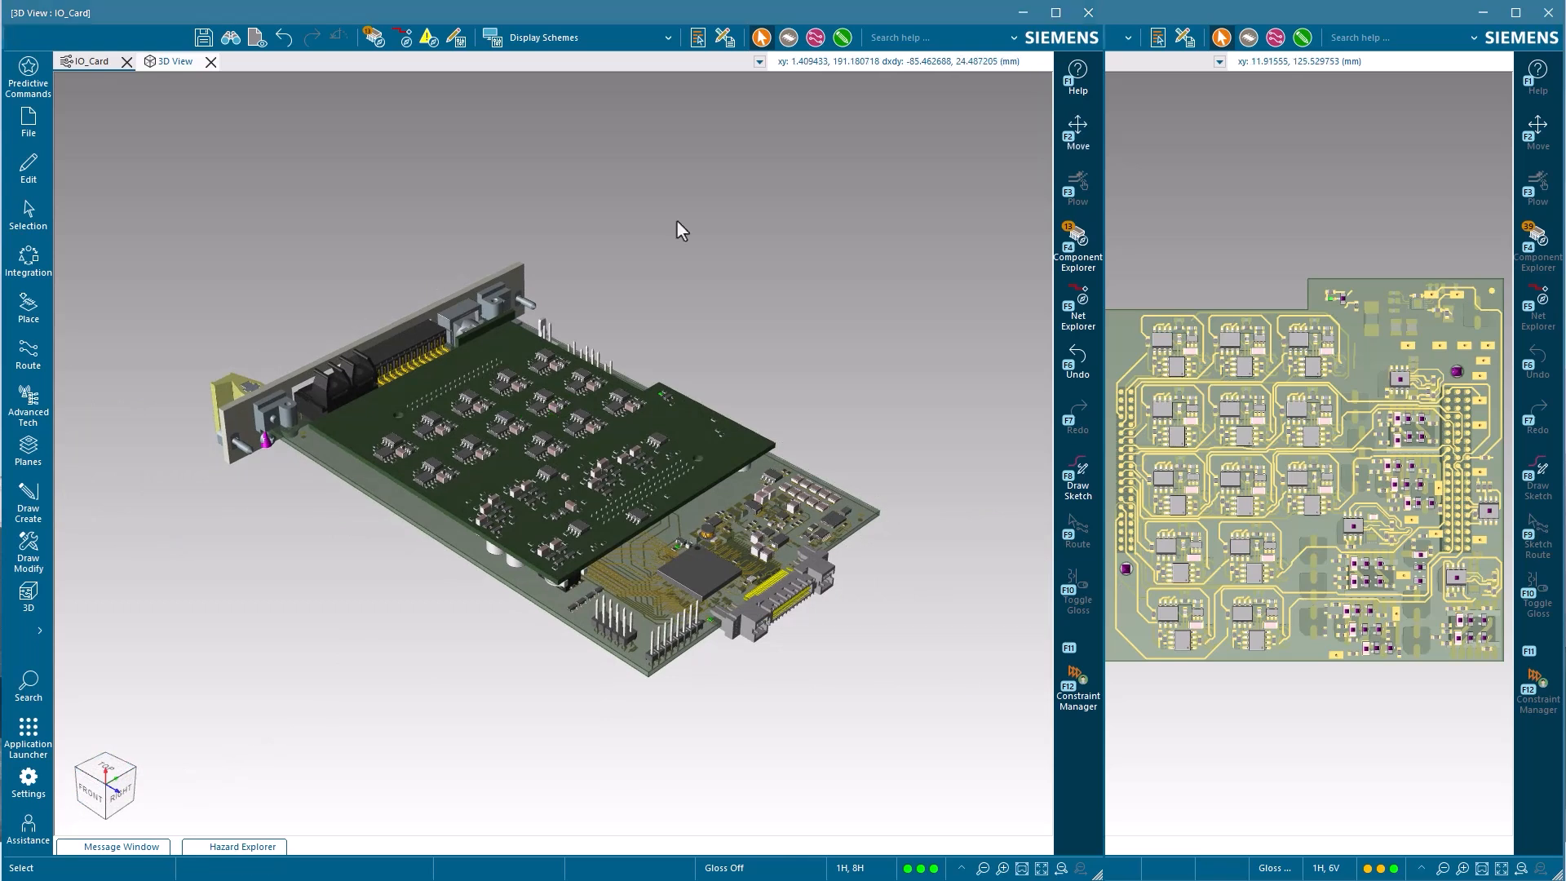
Step: Save all assembly files in the Assembly File Manager and close it
click(34, 606)
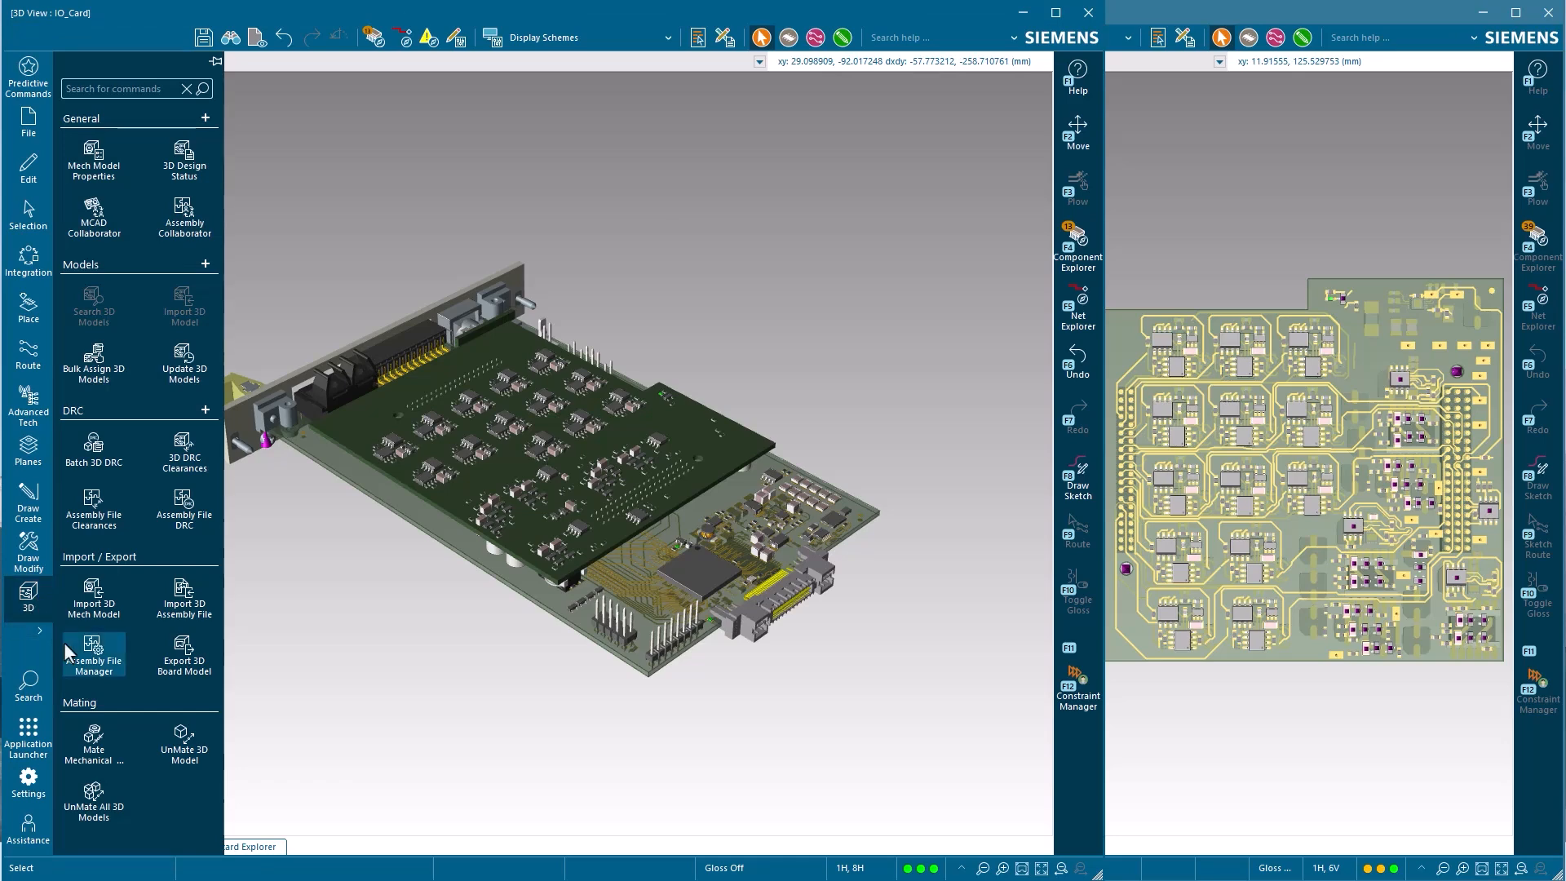
click(80, 657)
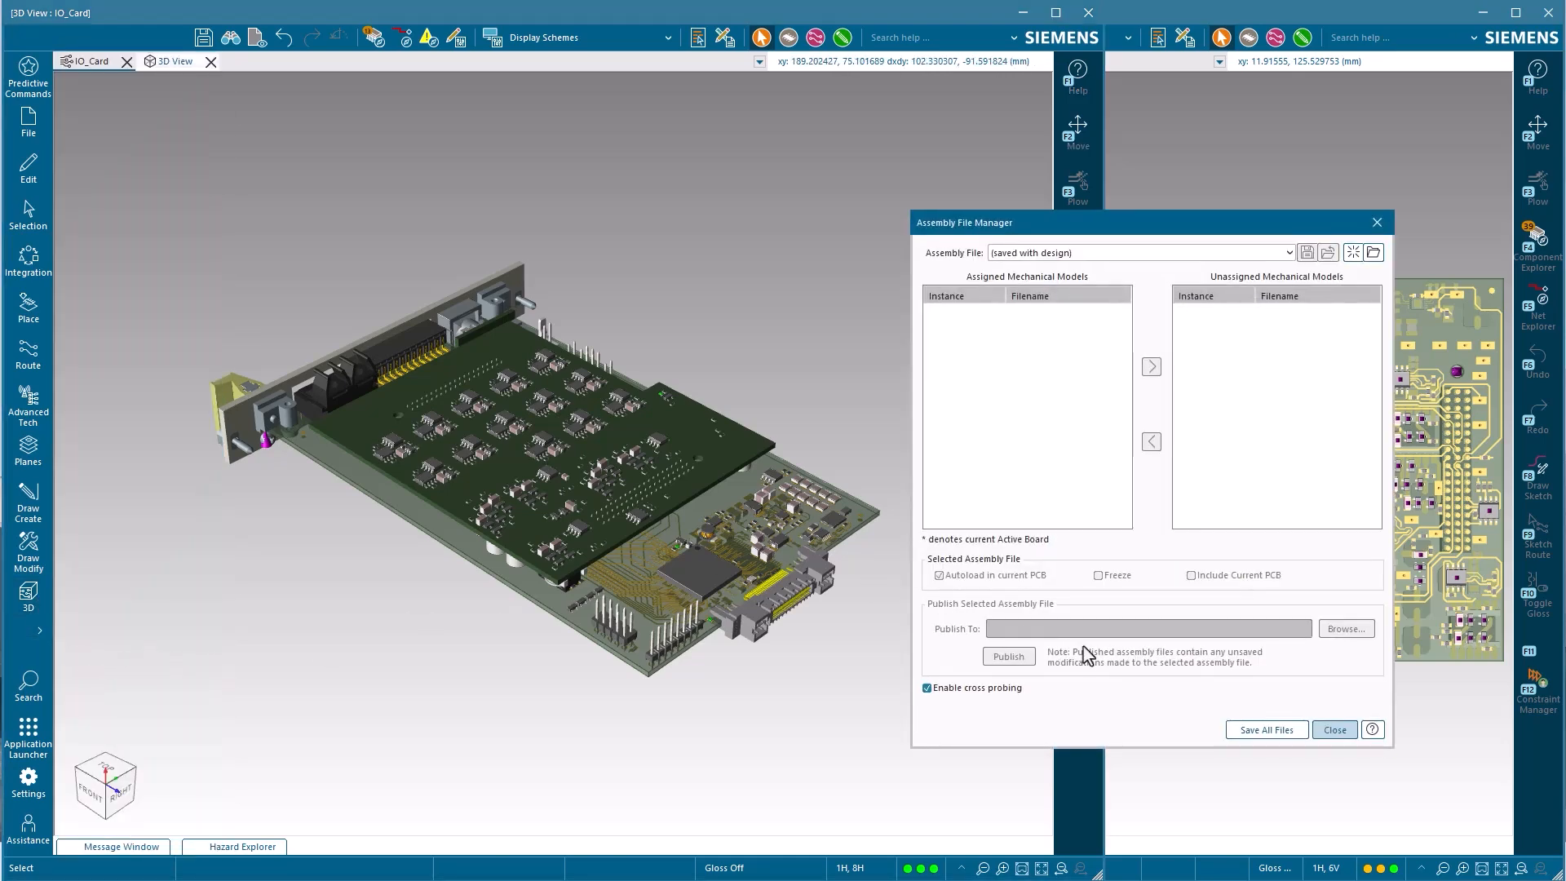
click(1246, 731)
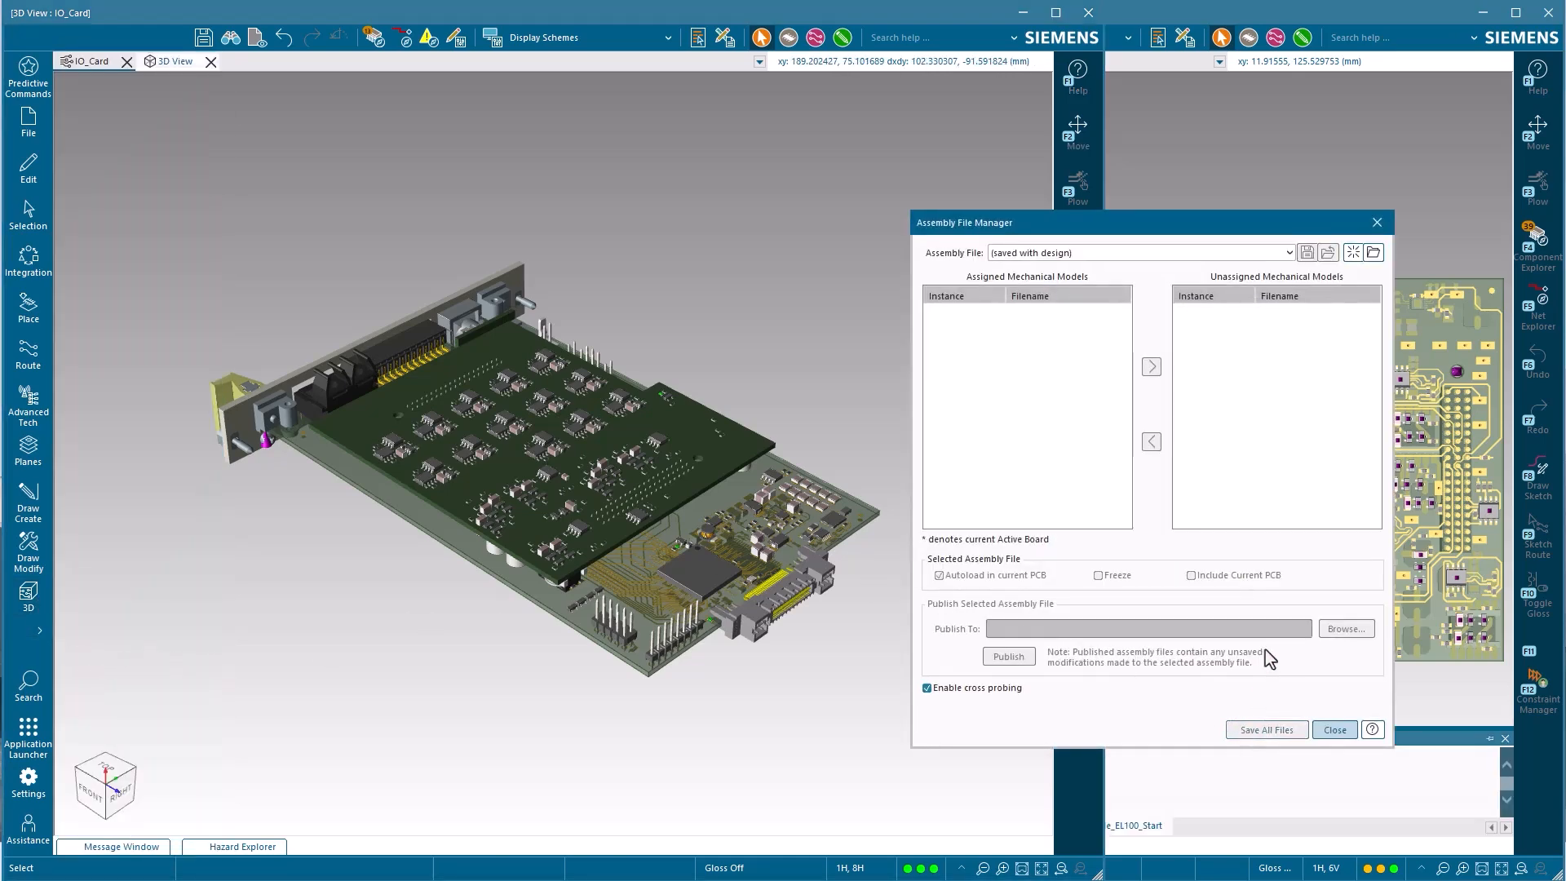
click(1376, 222)
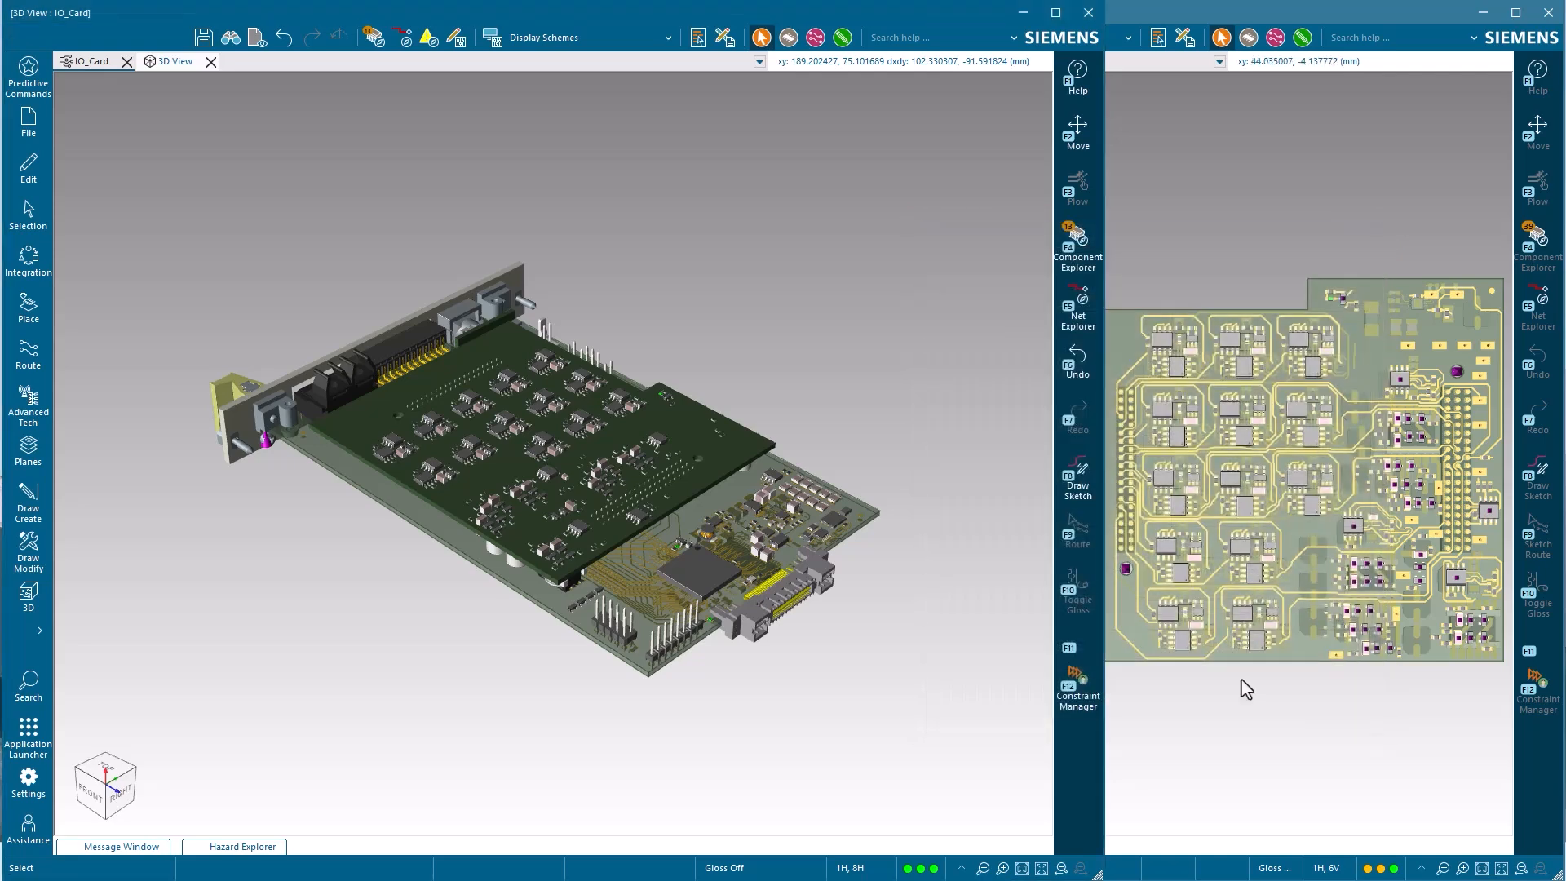
Step: In the IO_Trigger_Piggy session, reload the saved assembly file and show it in an isometric view
click(1265, 184)
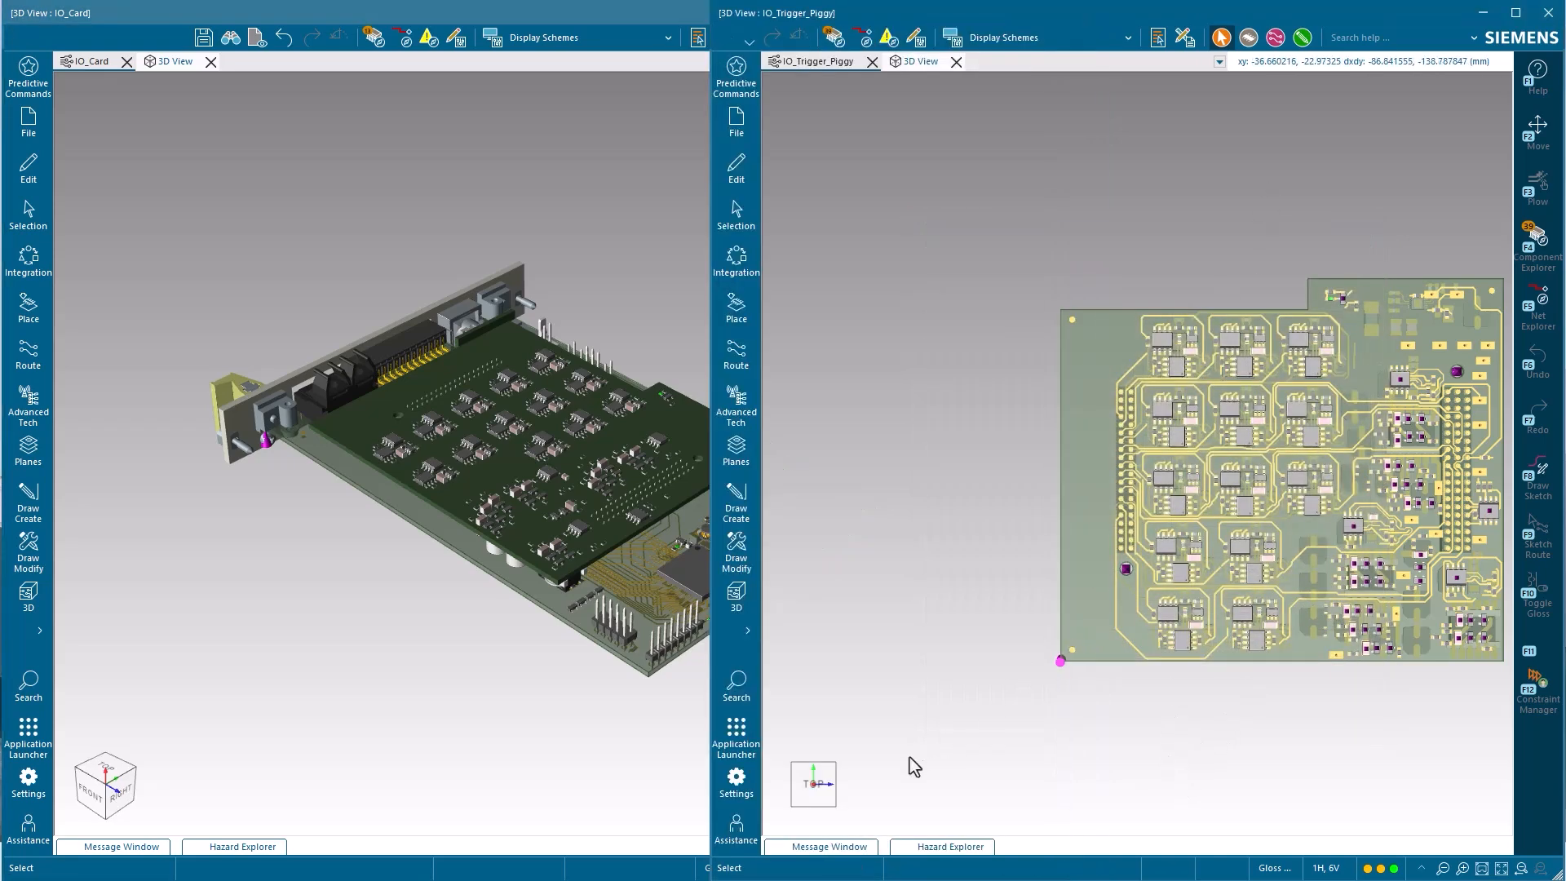
click(842, 848)
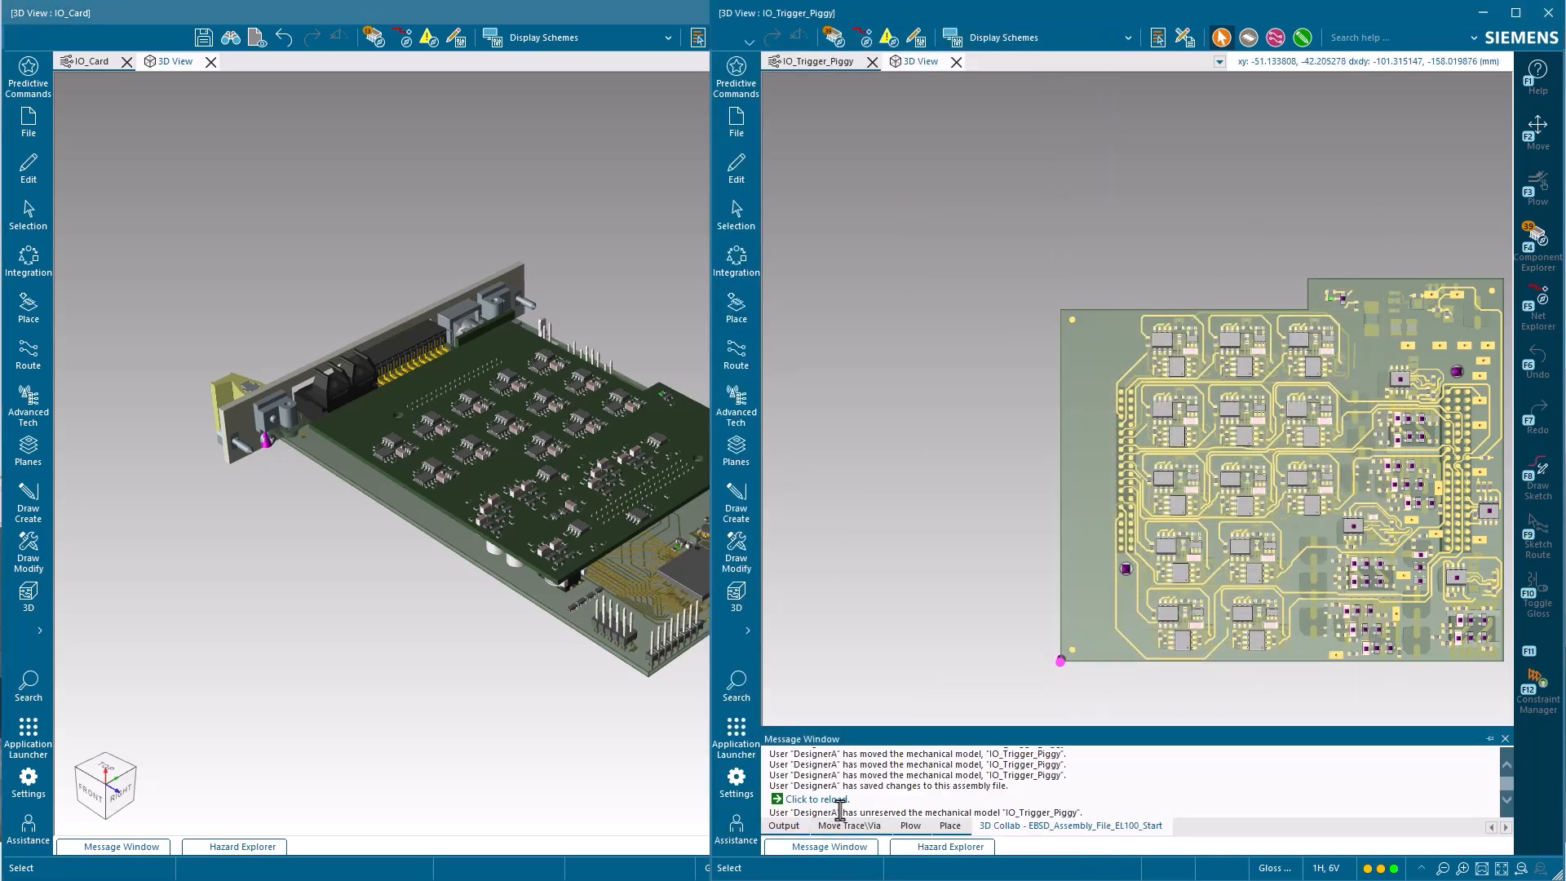
click(826, 803)
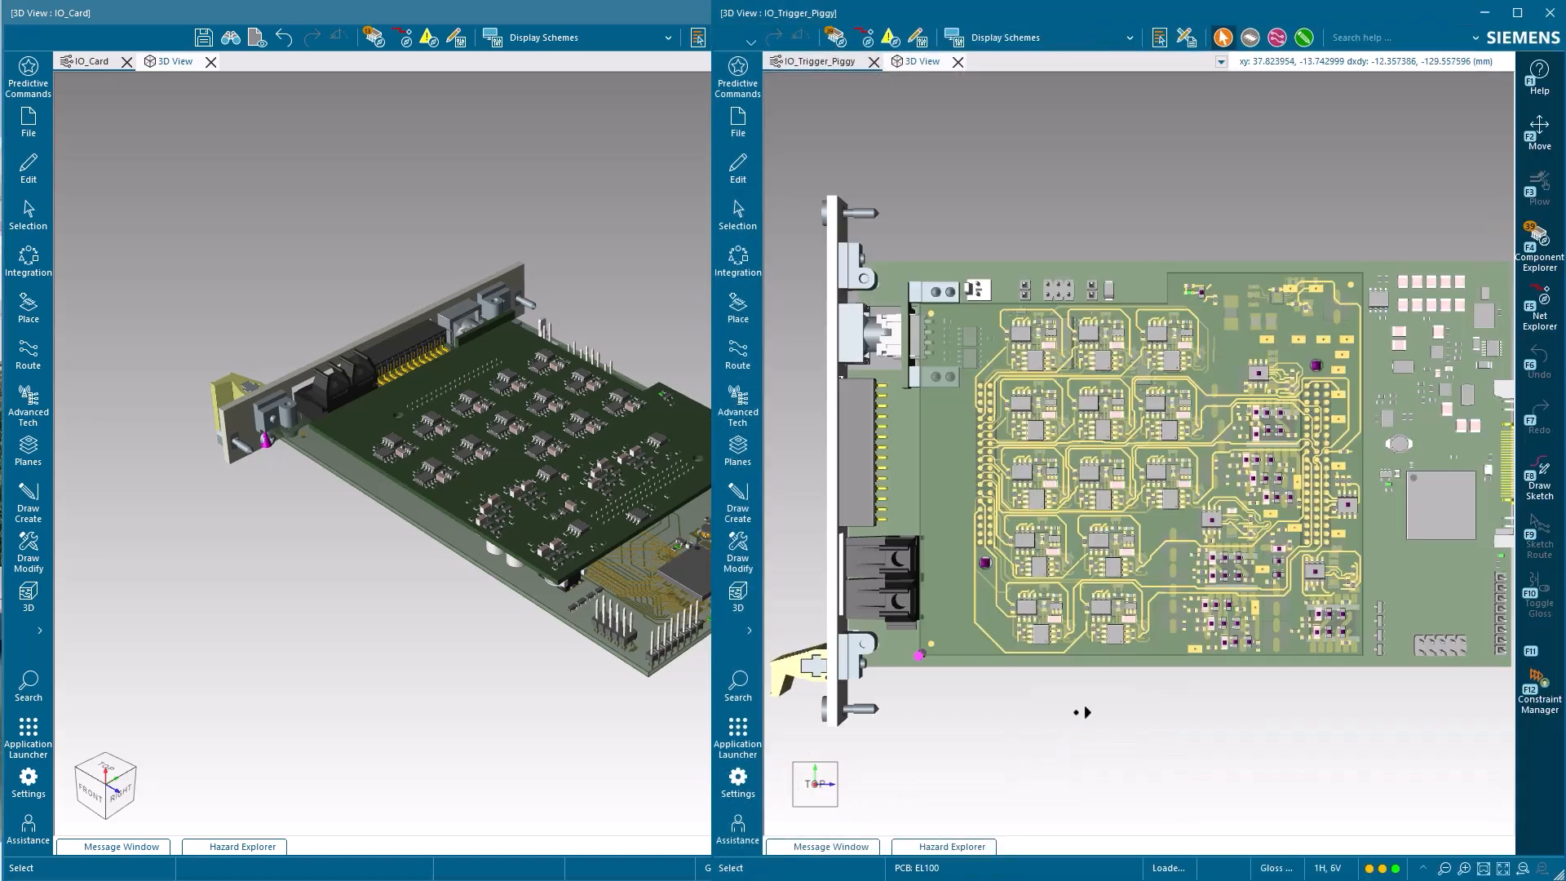
click(785, 820)
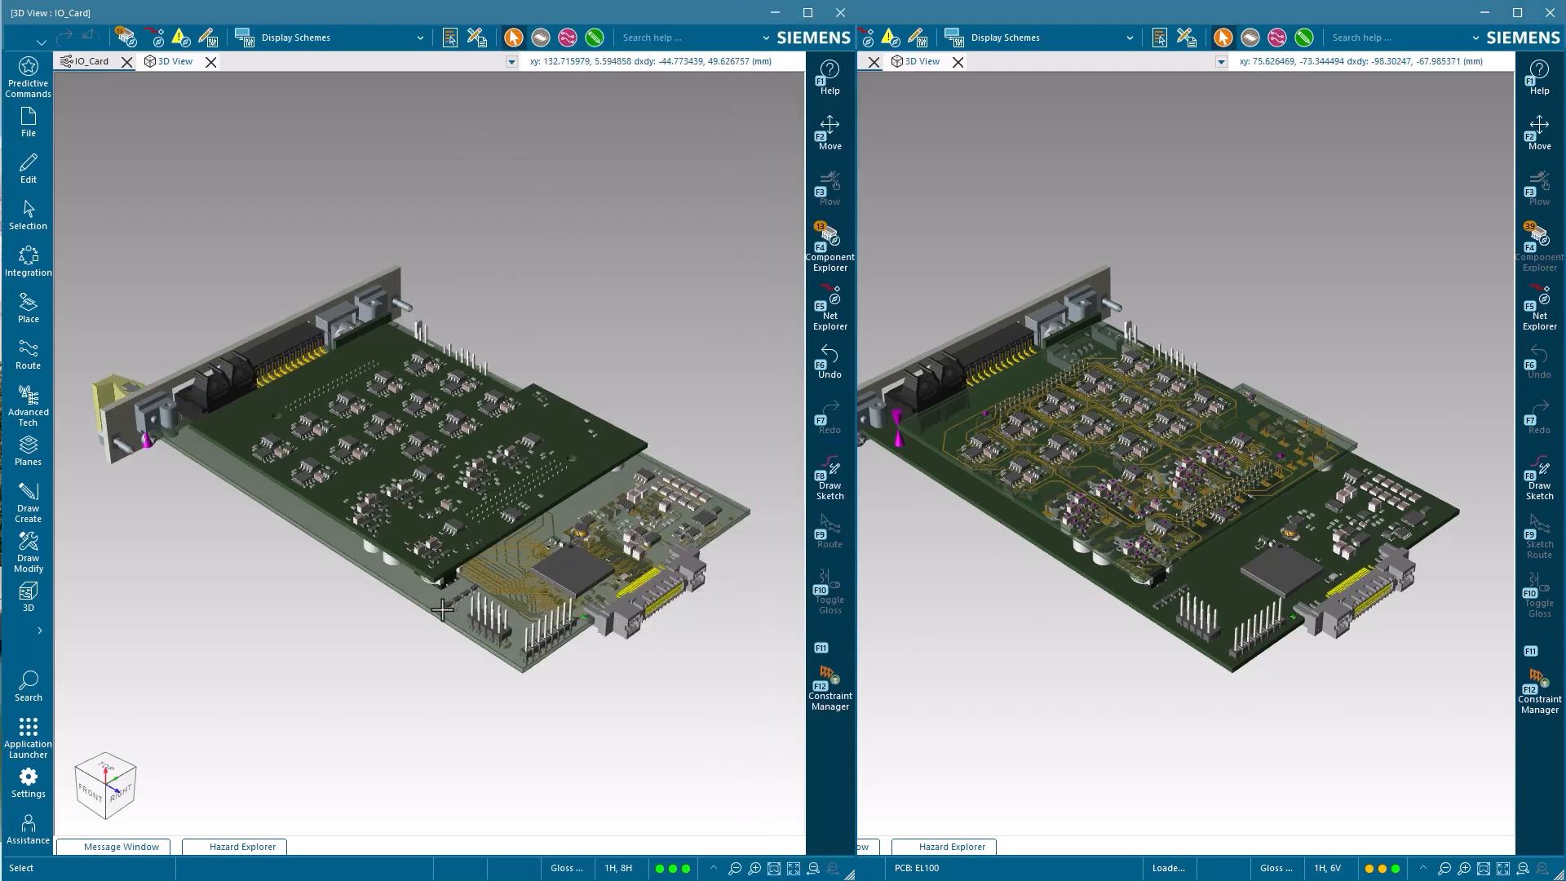
Step: Move SOT-23 component 4_Q4 on the IO_Card away from the piggyback board toward the pin header, and save the design
scroll(442, 606, up, 5)
scroll(442, 605, up, 4)
drag(481, 599, 574, 635)
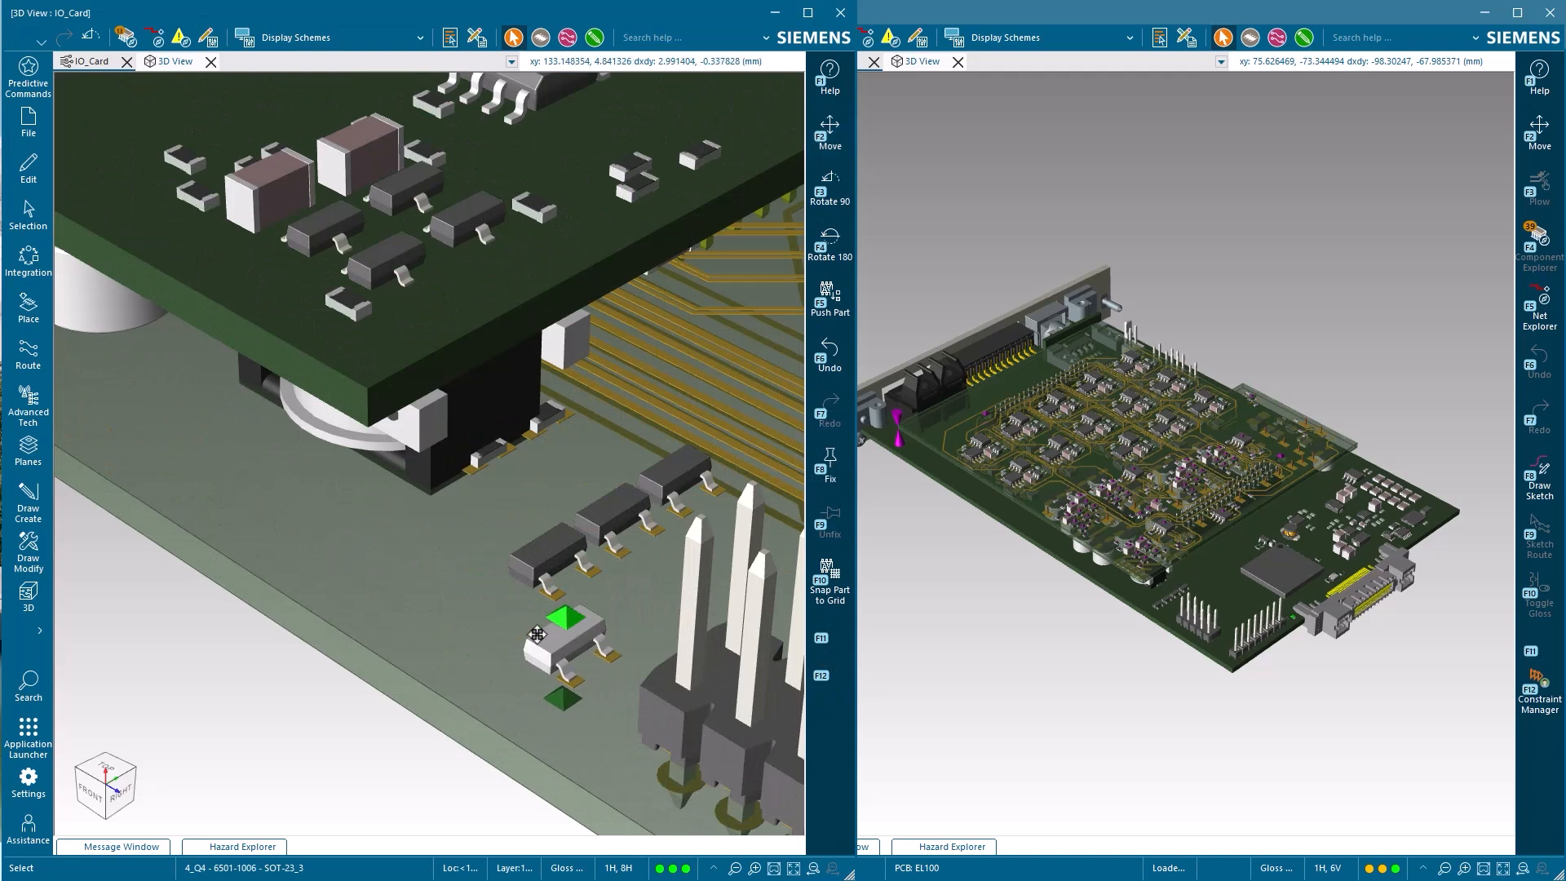
click(404, 720)
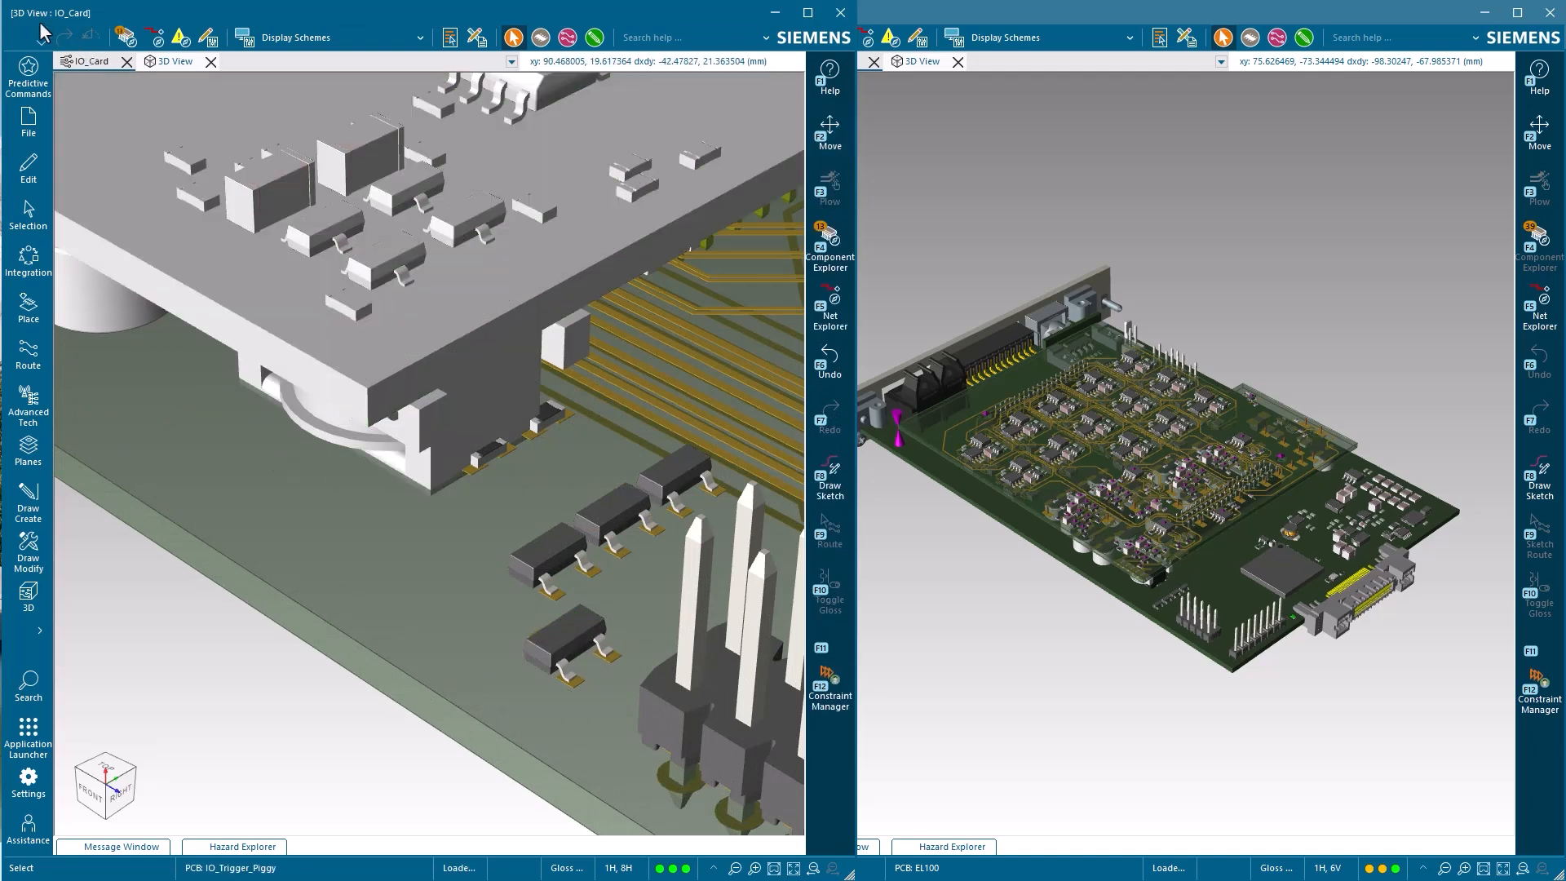
click(41, 42)
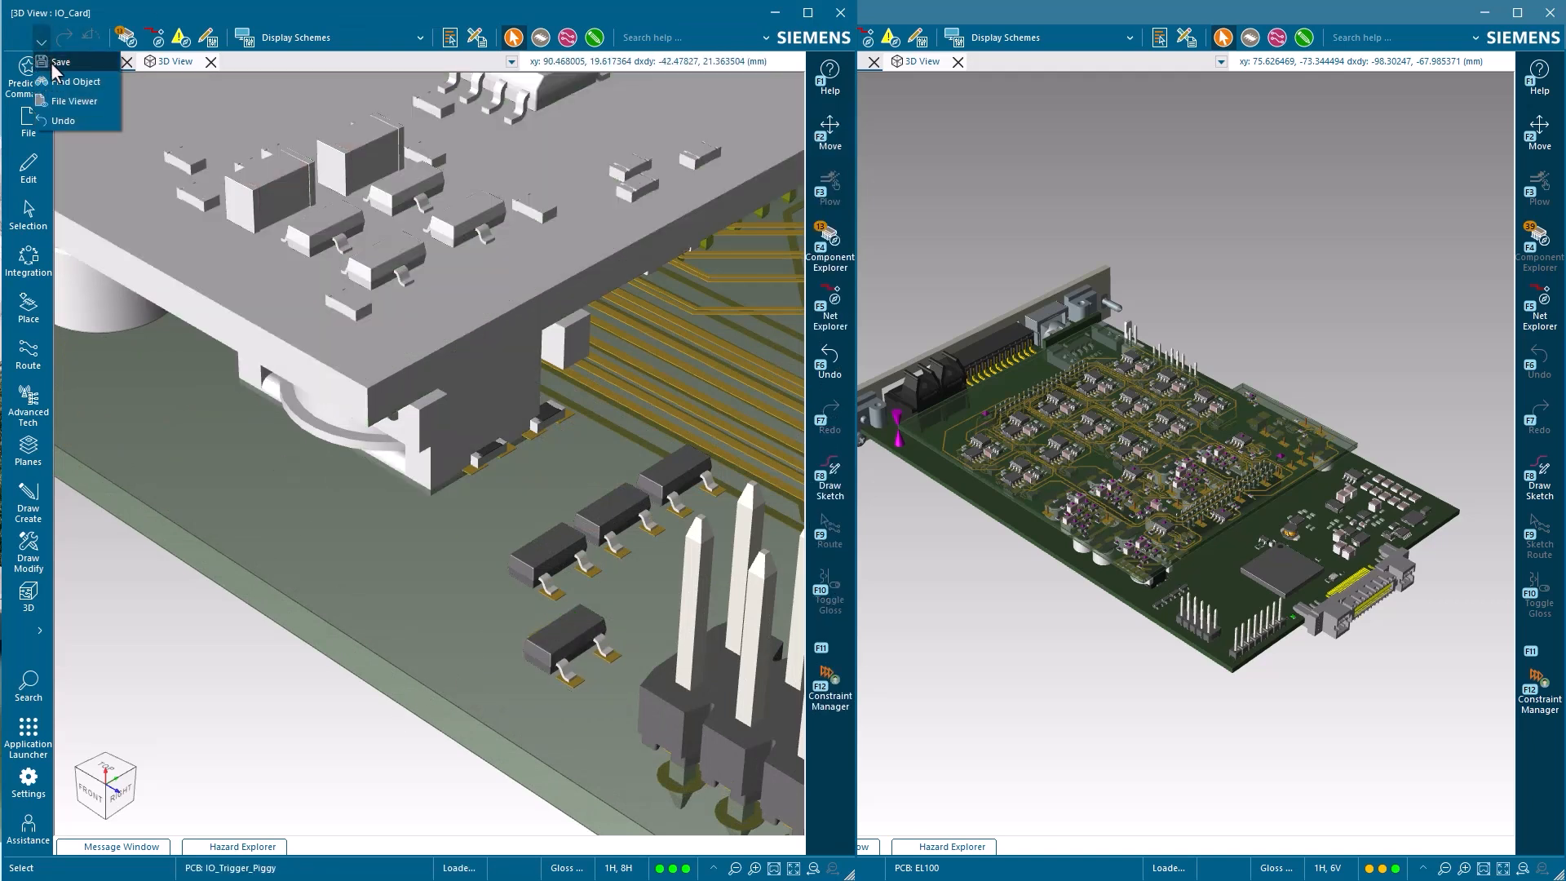
click(50, 64)
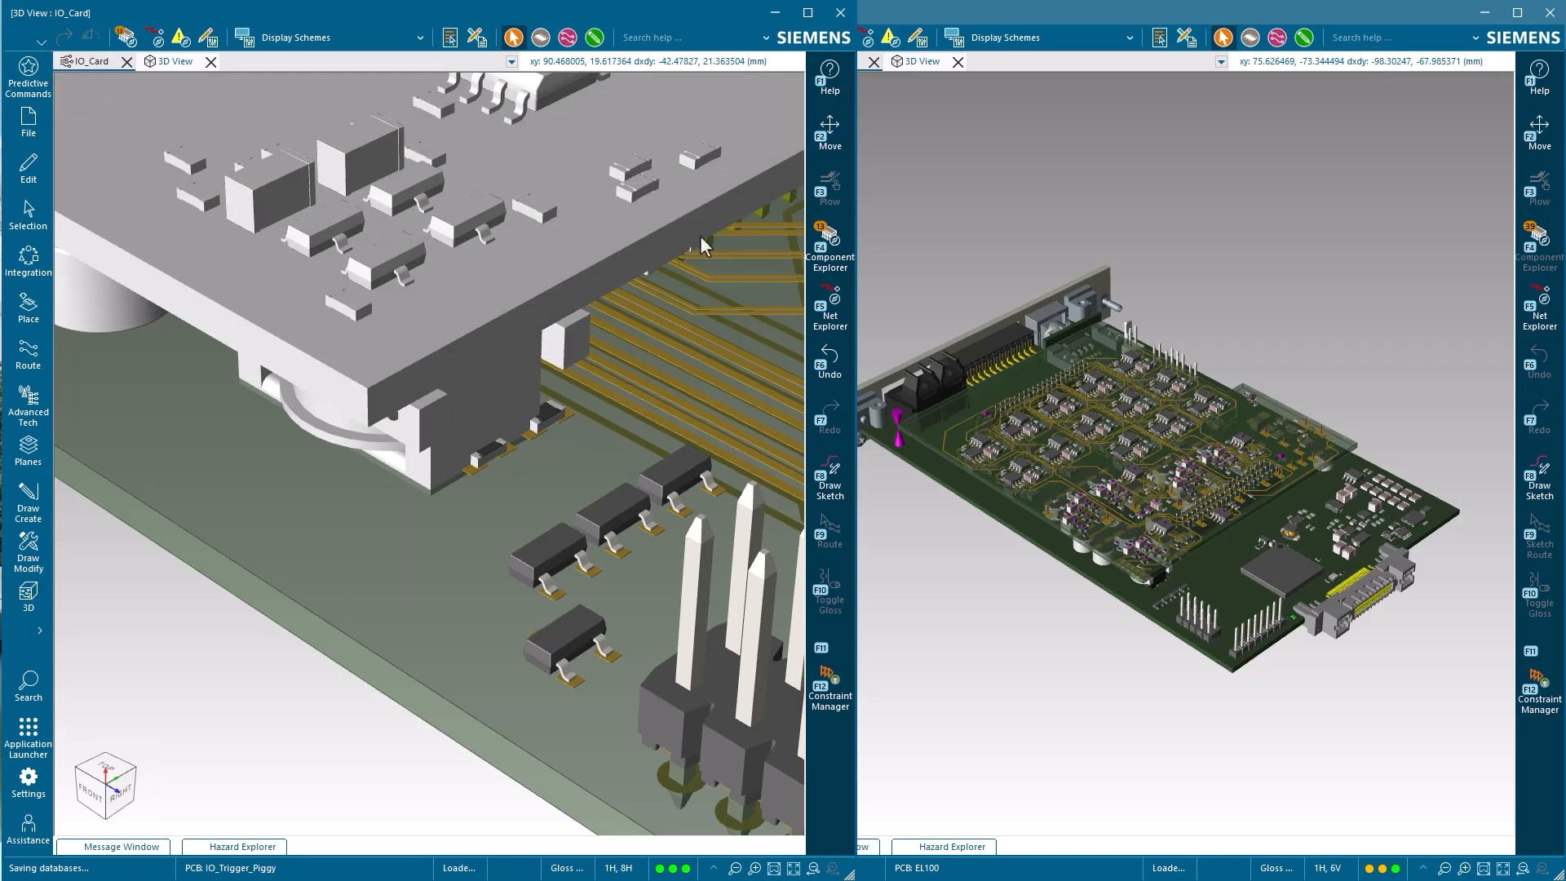
Step: Reload the updated IO_Card model in the IO_Trigger_Piggy session and view the relocated SOT-23 component up close
click(963, 270)
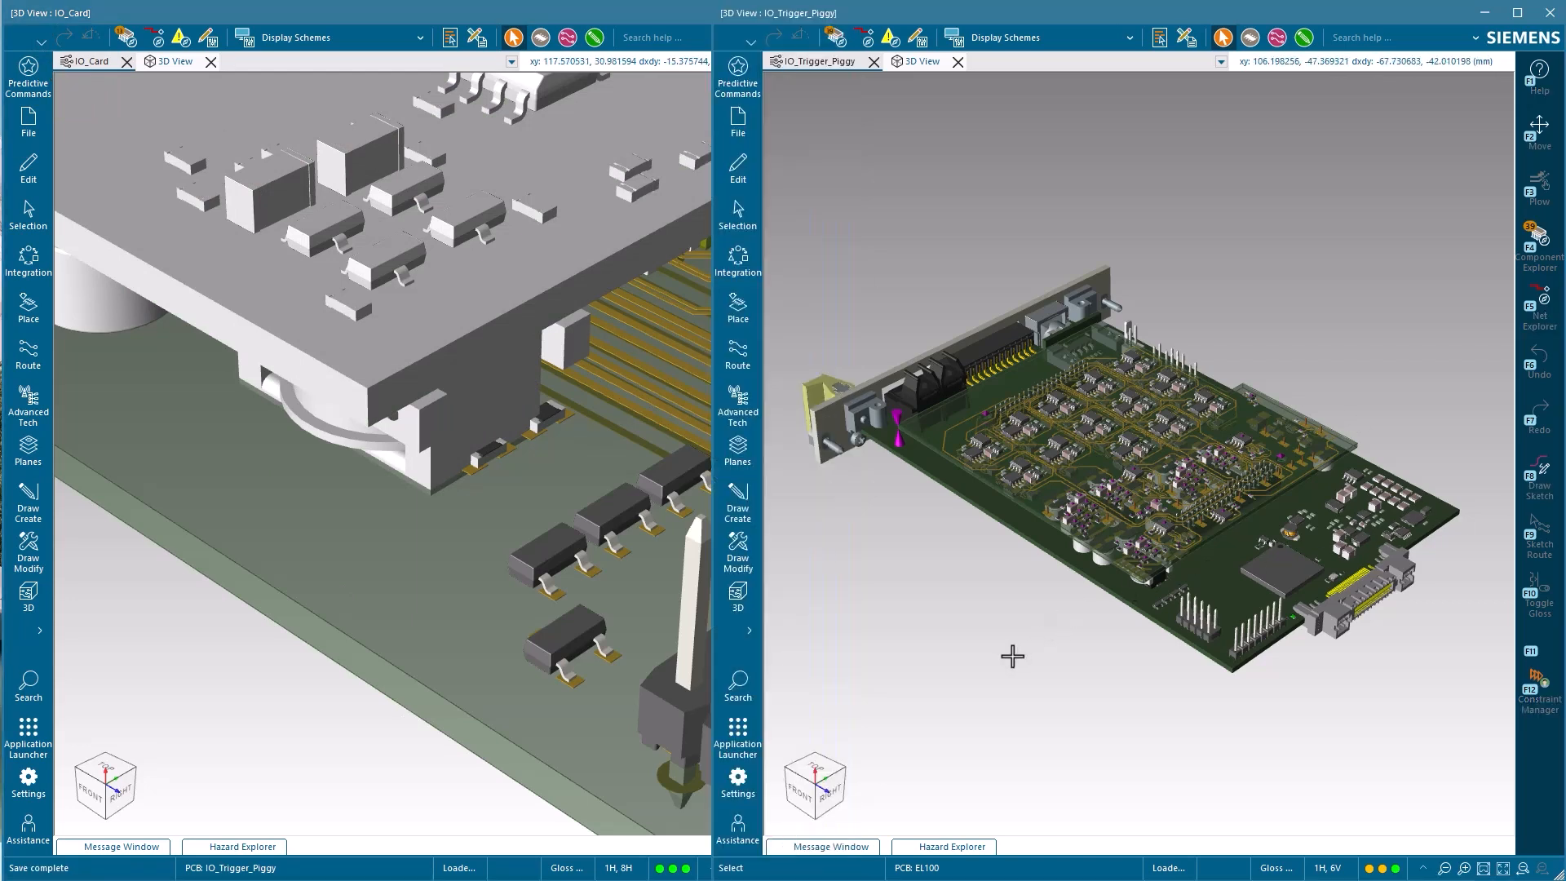
click(832, 848)
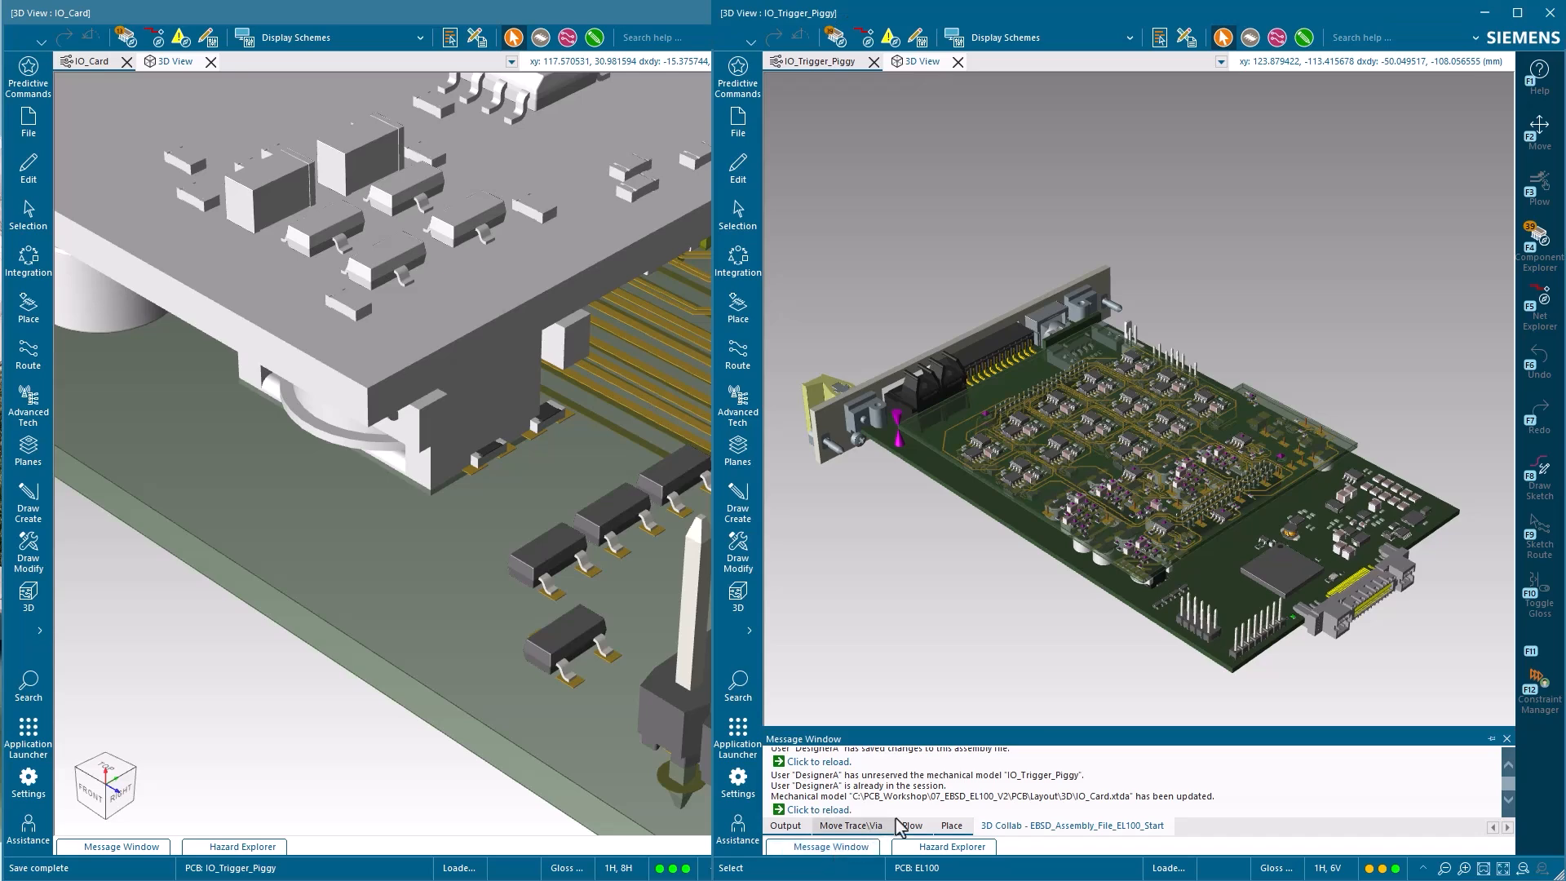
click(825, 811)
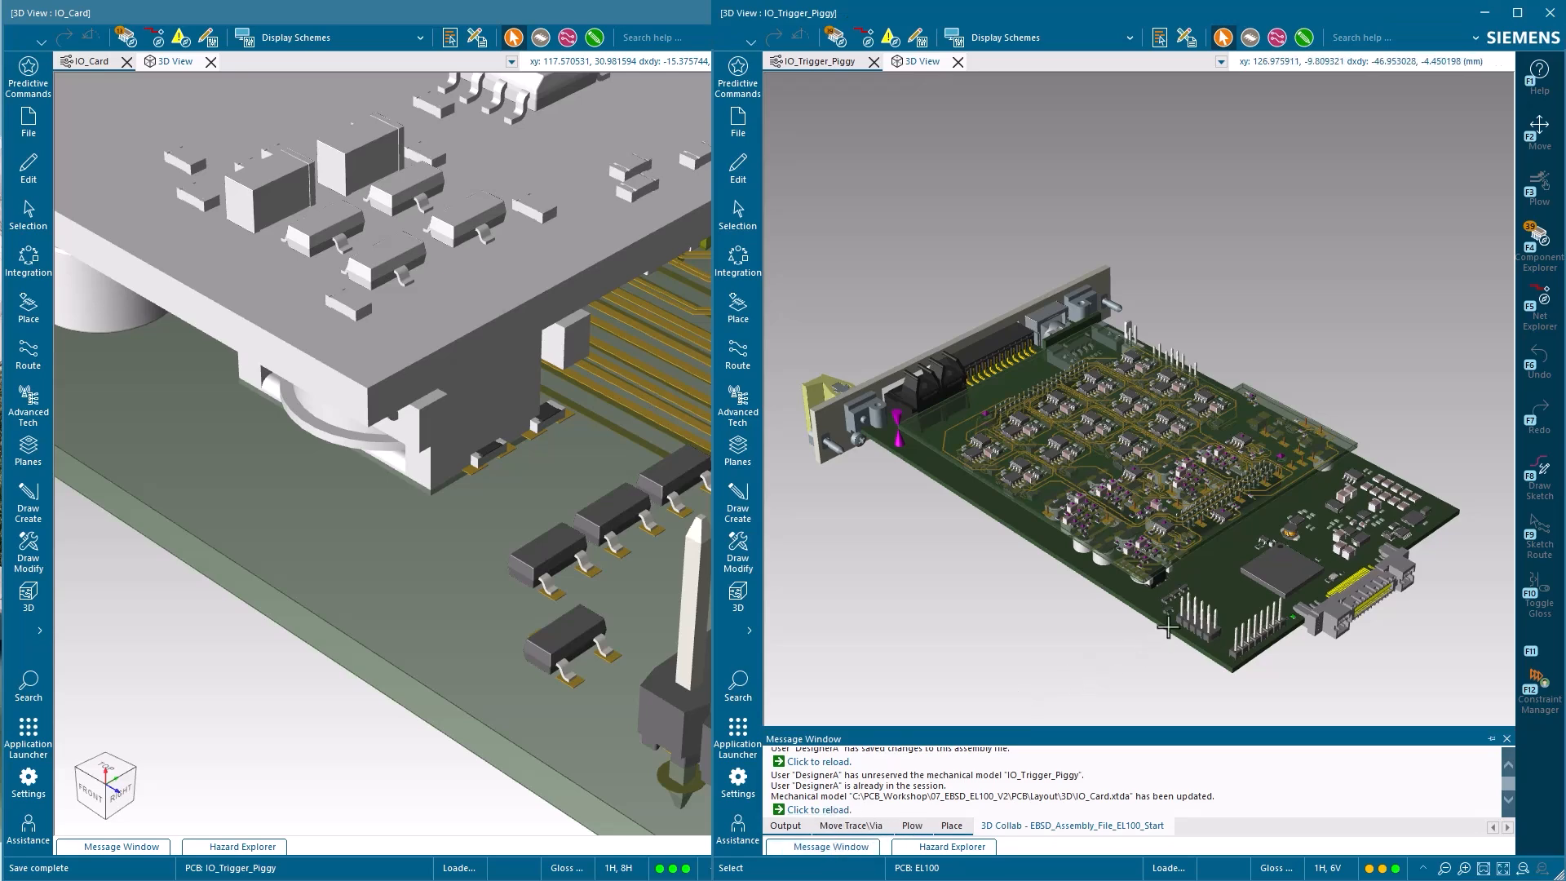
scroll(896, 712, up, 8)
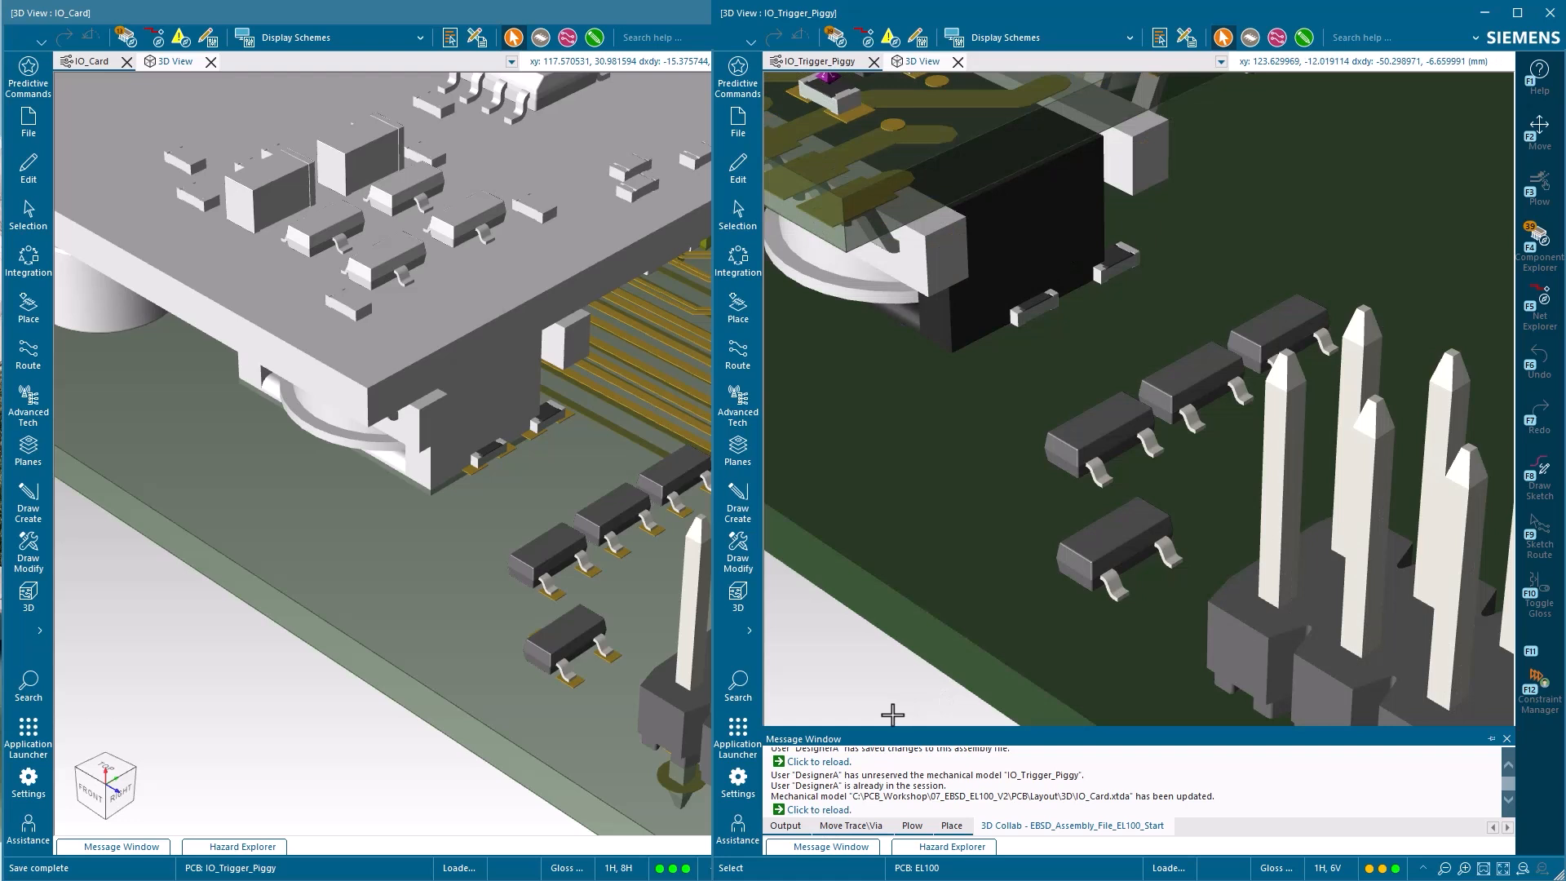